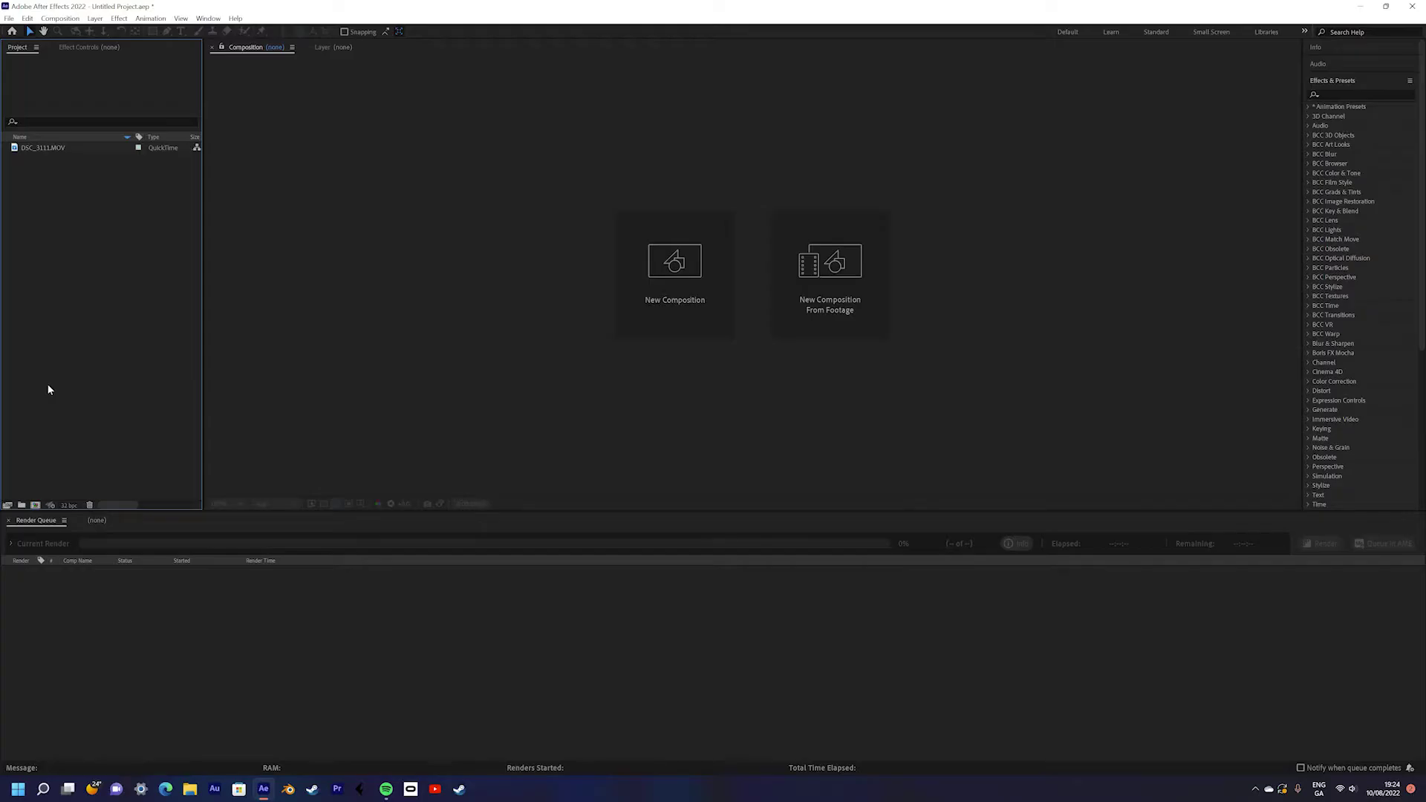
Make a composition from DSC_3111.MOV, track the nose forward, and apply the track to a null.
{"action": "left_click", "coordinate": [75, 148]}
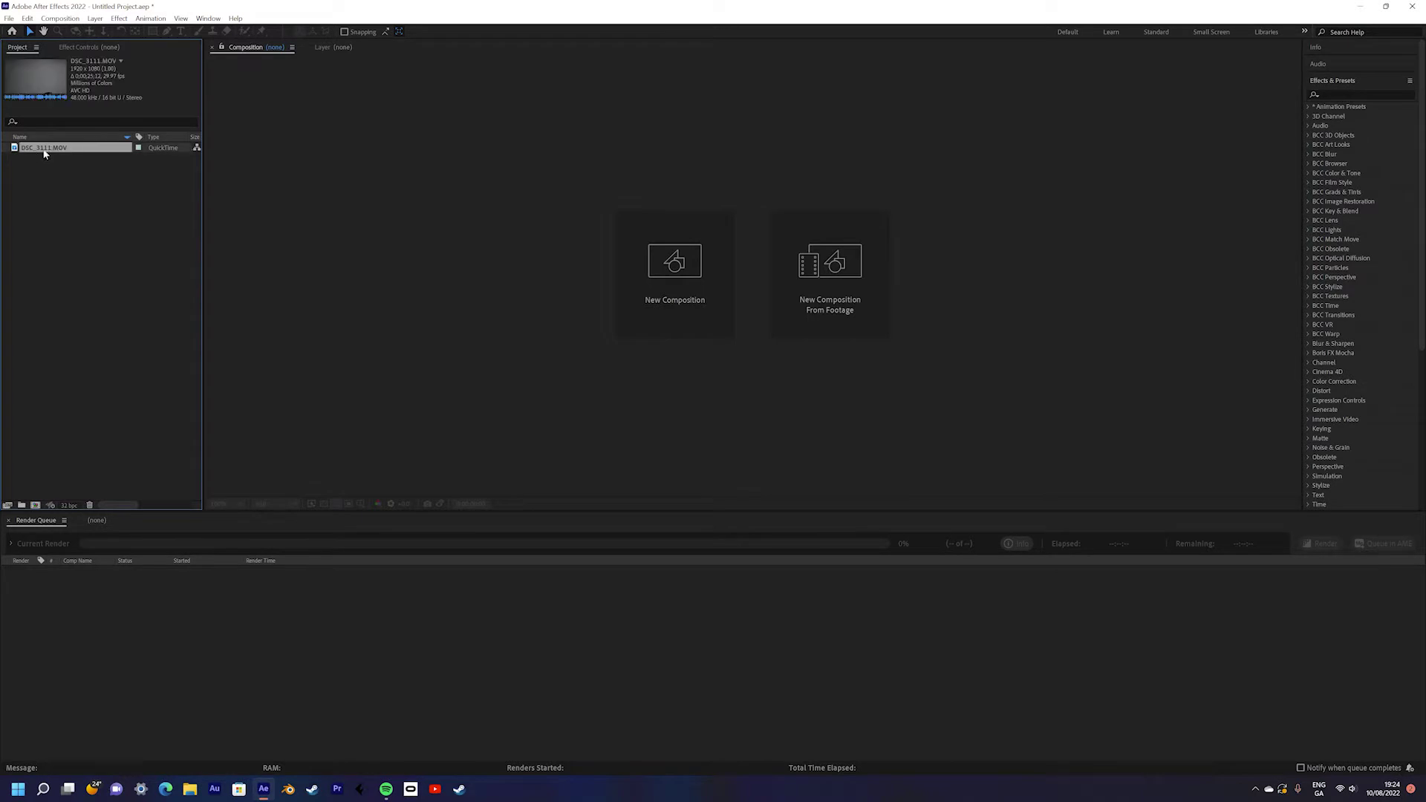
{"action": "left_click_drag", "start_coordinate": [39, 506], "coordinate": [35, 505]}
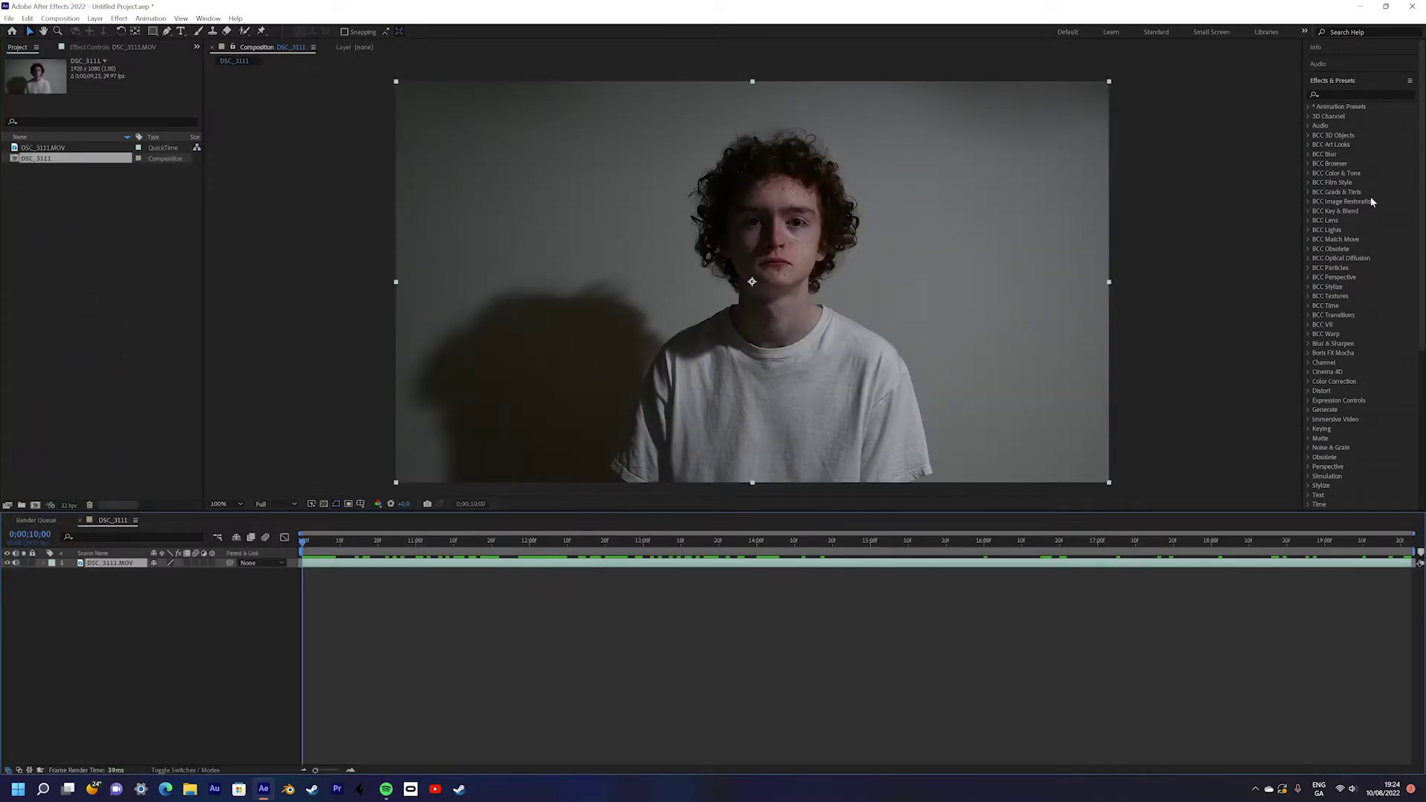
{"action": "left_click", "coordinate": [1326, 389]}
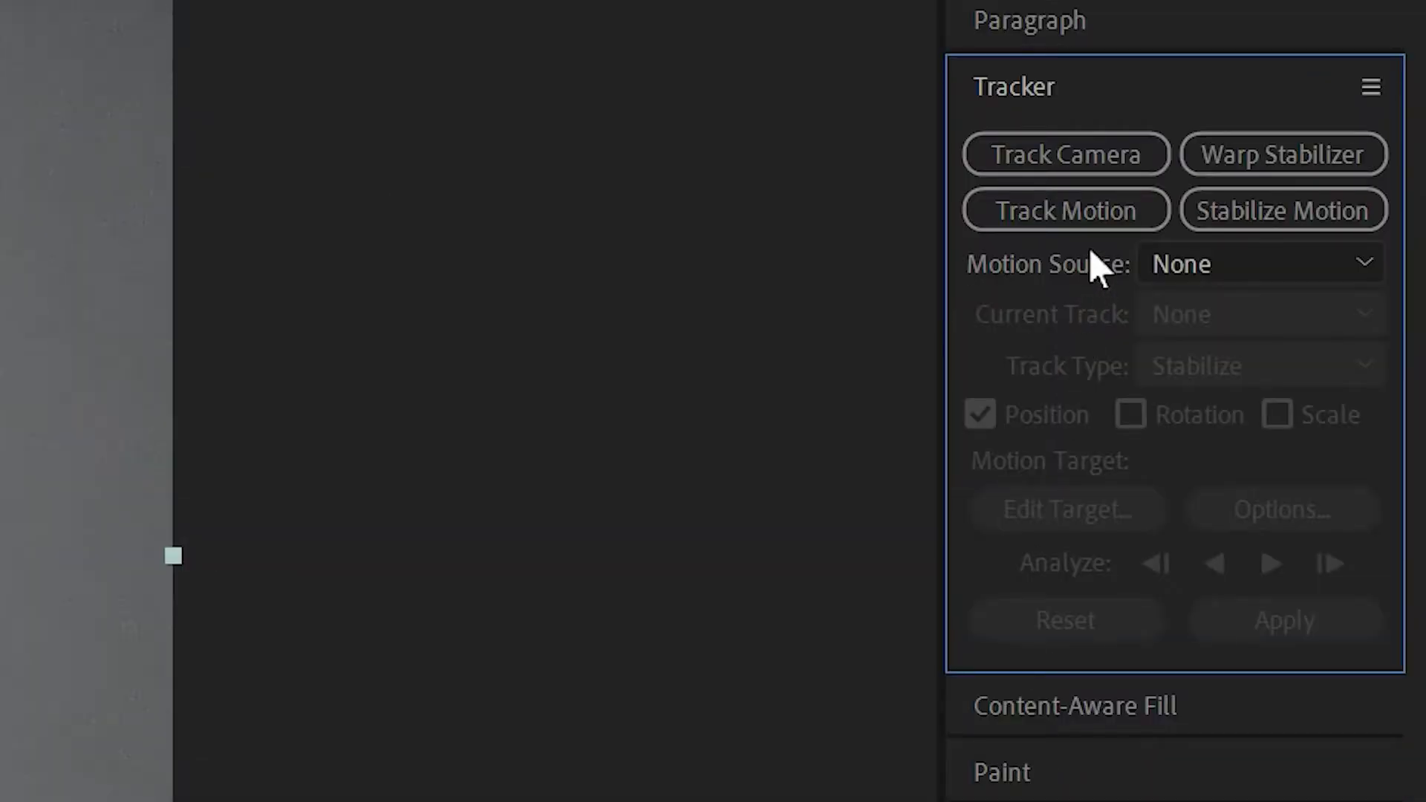
{"action": "left_click", "coordinate": [1089, 224]}
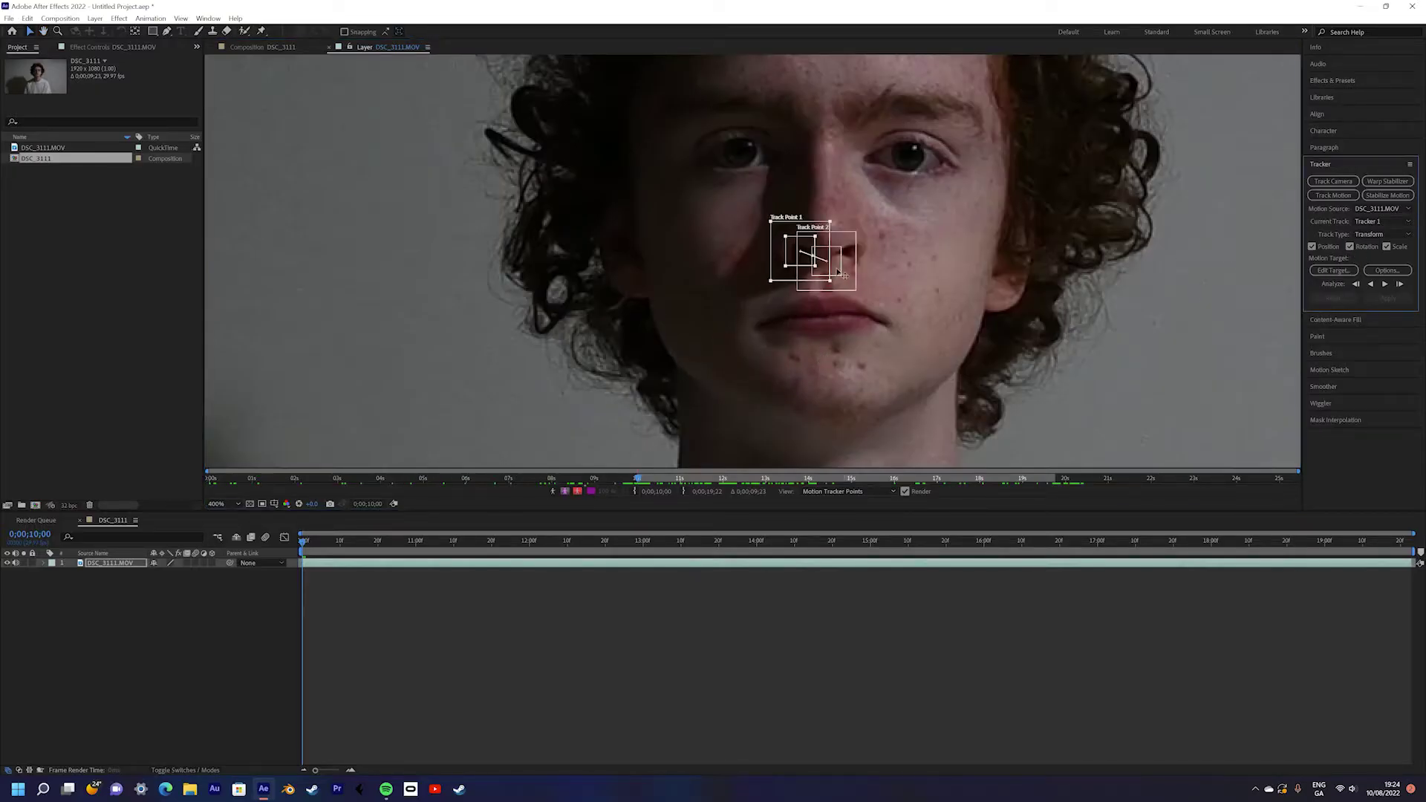
{"action": "left_click", "coordinate": [1385, 284]}
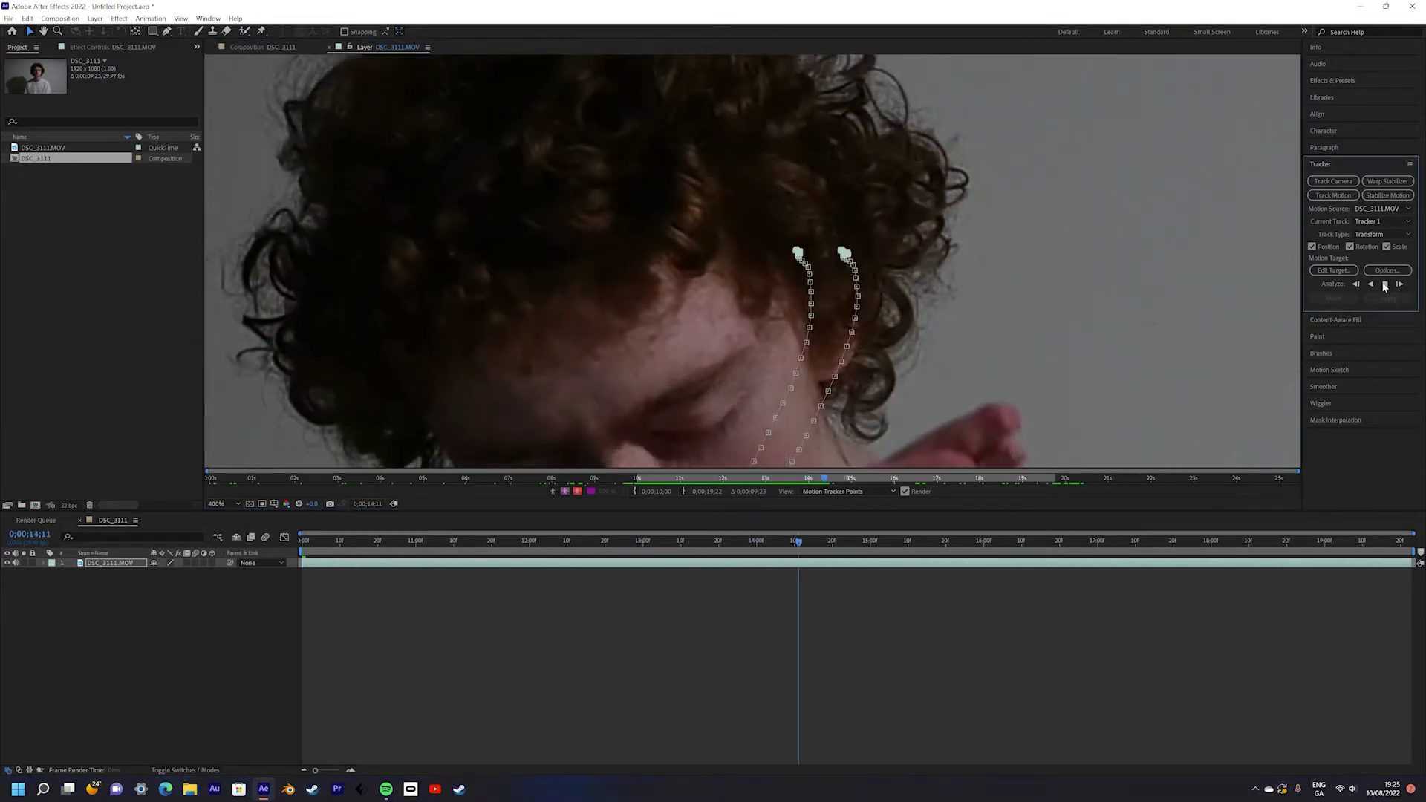
{"action": "key", "text": "comma"}
{"action": "key", "text": "comma"}
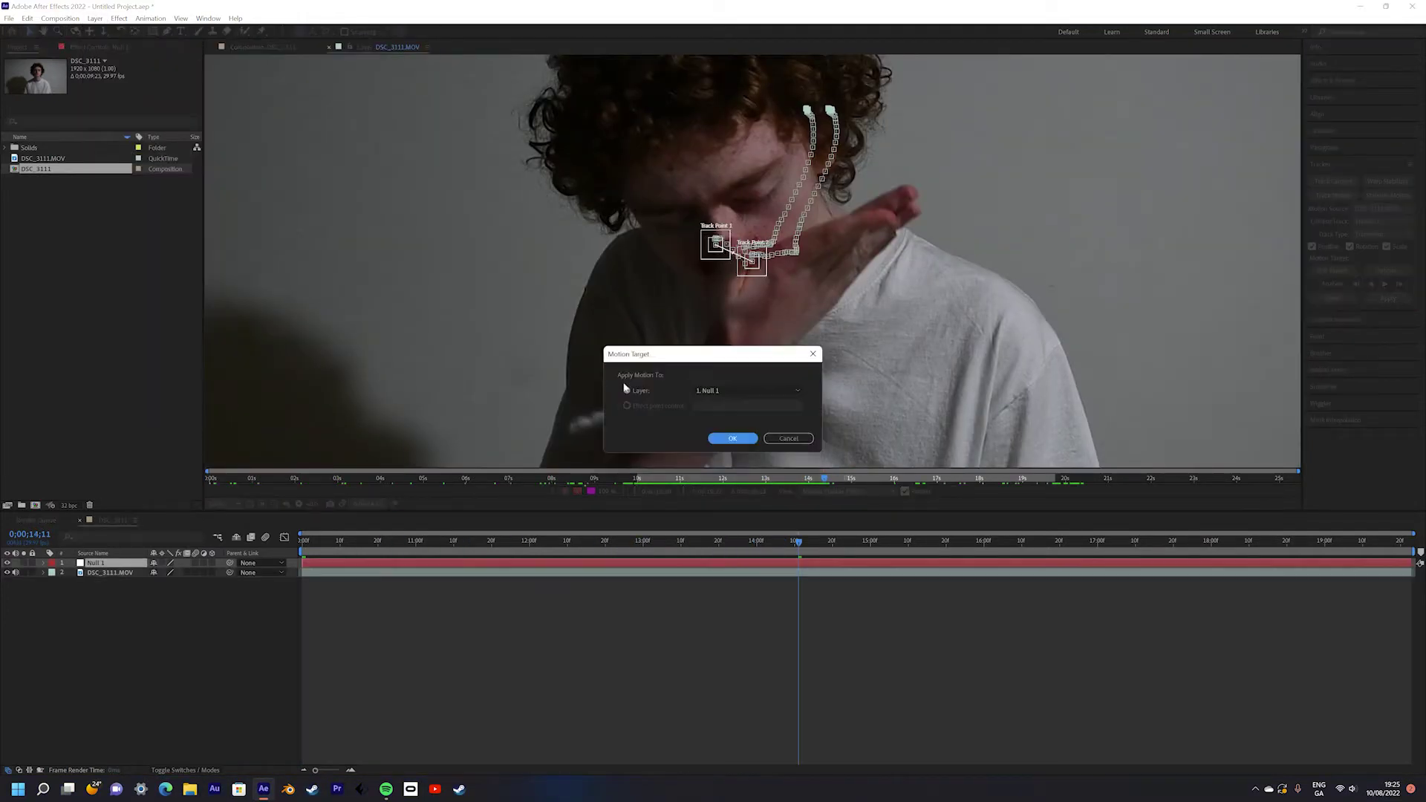
{"action": "left_click", "coordinate": [733, 436]}
Create a new dark red solid layer.
{"action": "left_click", "coordinate": [95, 18]}
{"action": "left_click", "coordinate": [290, 46]}
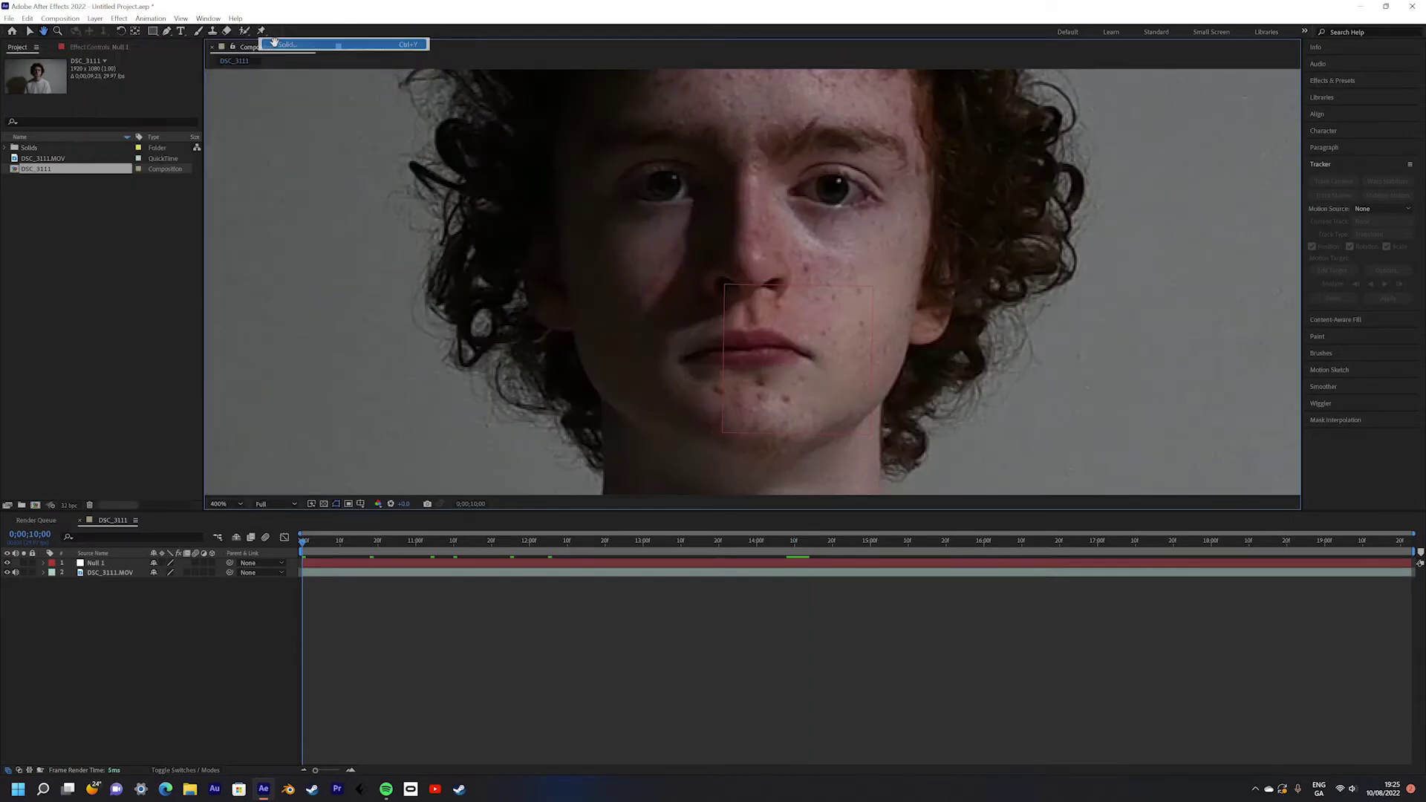
{"action": "left_click", "coordinate": [944, 596]}
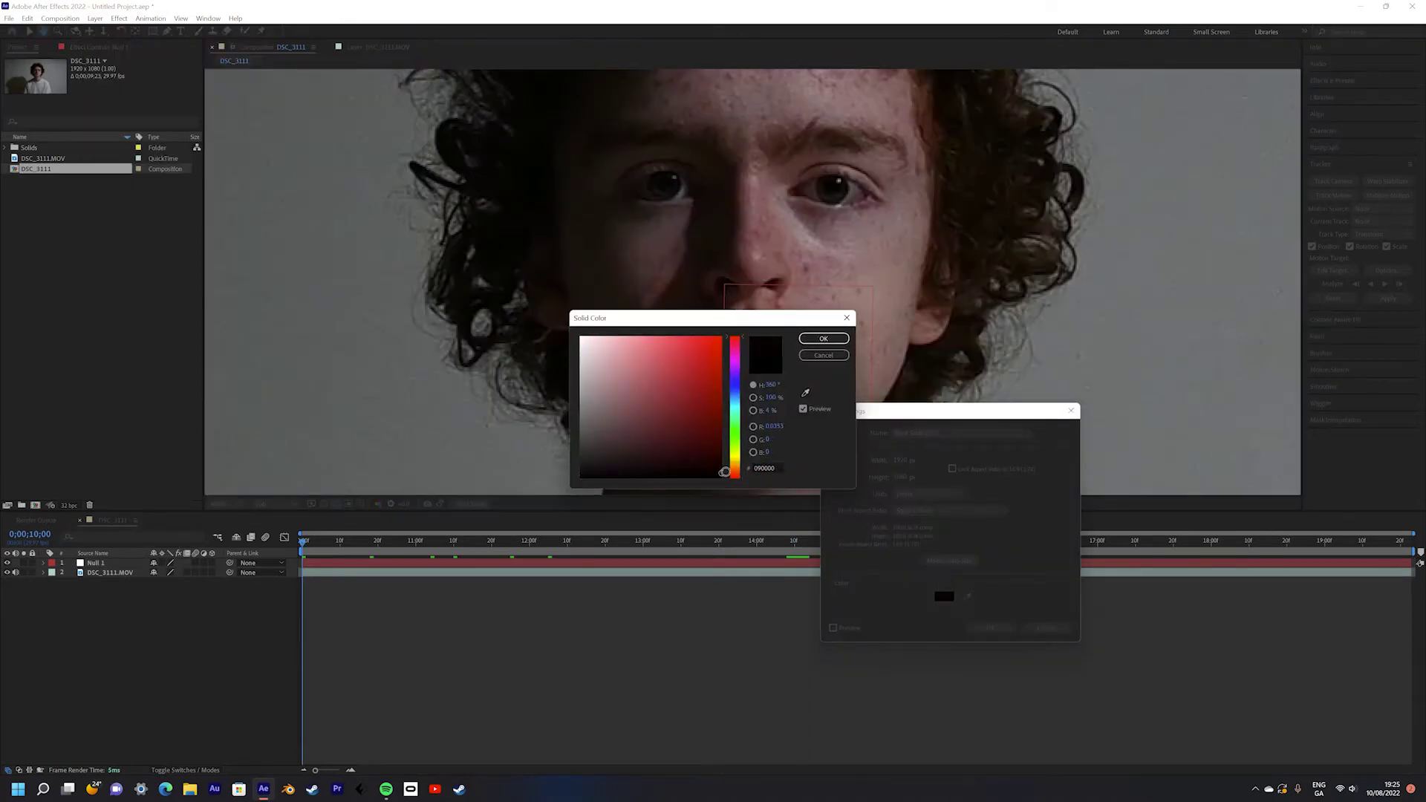
{"action": "left_click", "coordinate": [824, 338]}
{"action": "left_click", "coordinate": [990, 627]}
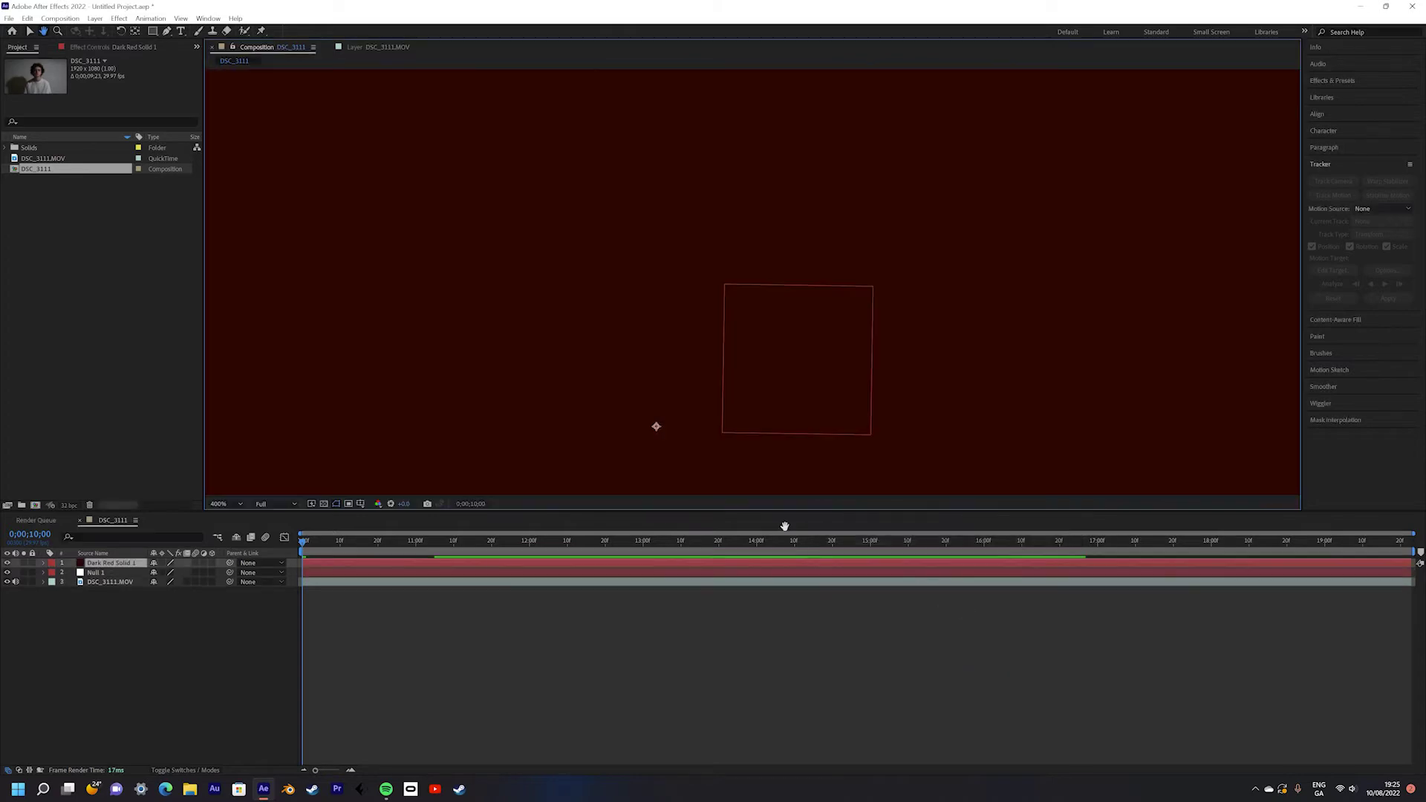
Start a Pen-tool mask on the solid with points beside and below the nostril.
{"action": "key", "text": "g"}
{"action": "left_click", "coordinate": [718, 283]}
{"action": "left_click", "coordinate": [717, 300]}
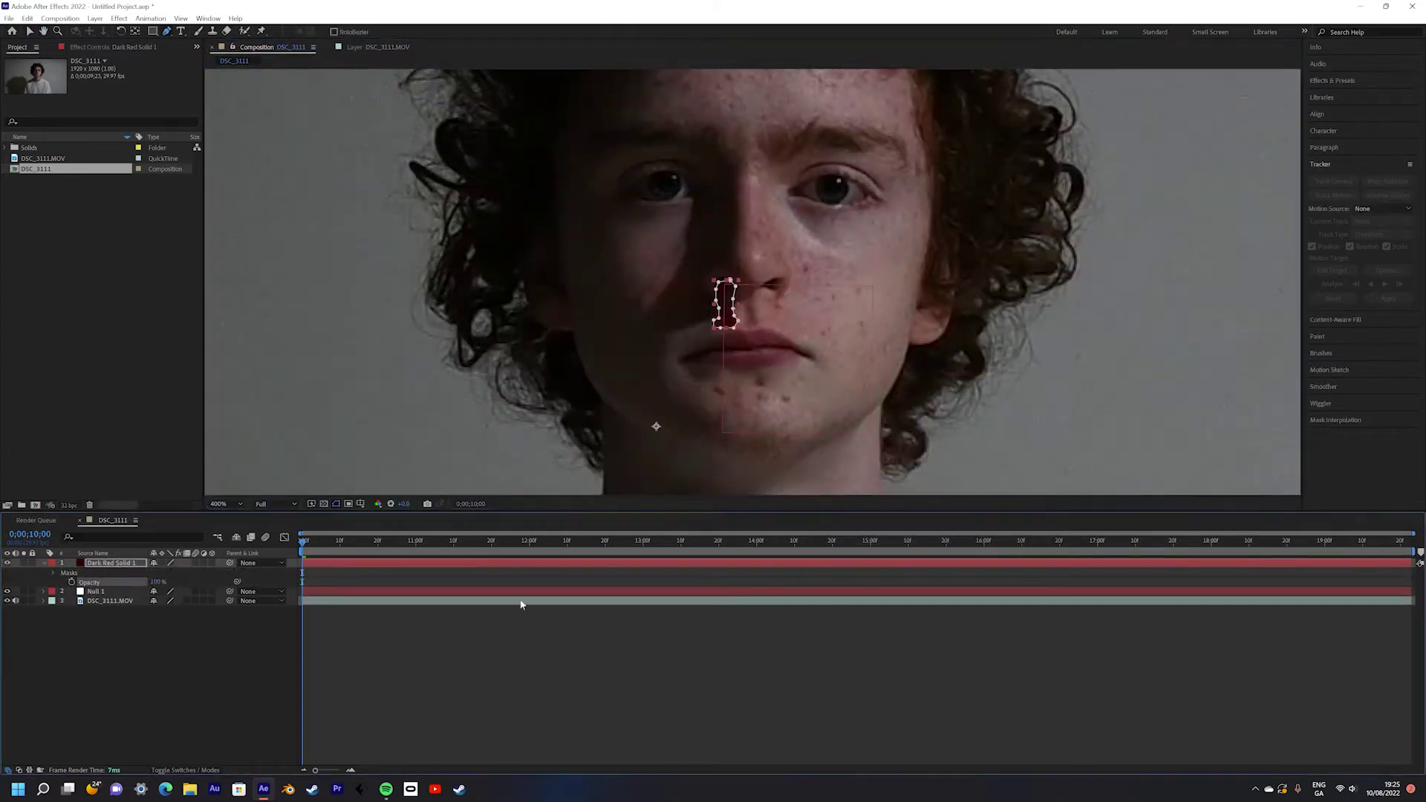
Close the mask under the nose and stretch its top up the nose.
{"action": "scroll", "coordinate": [722, 291], "scroll_direction": "down", "scroll_amount": 2}
{"action": "scroll", "coordinate": [722, 291], "scroll_direction": "up", "scroll_amount": 3}
{"action": "left_click", "coordinate": [718, 283]}
{"action": "key", "text": "v"}
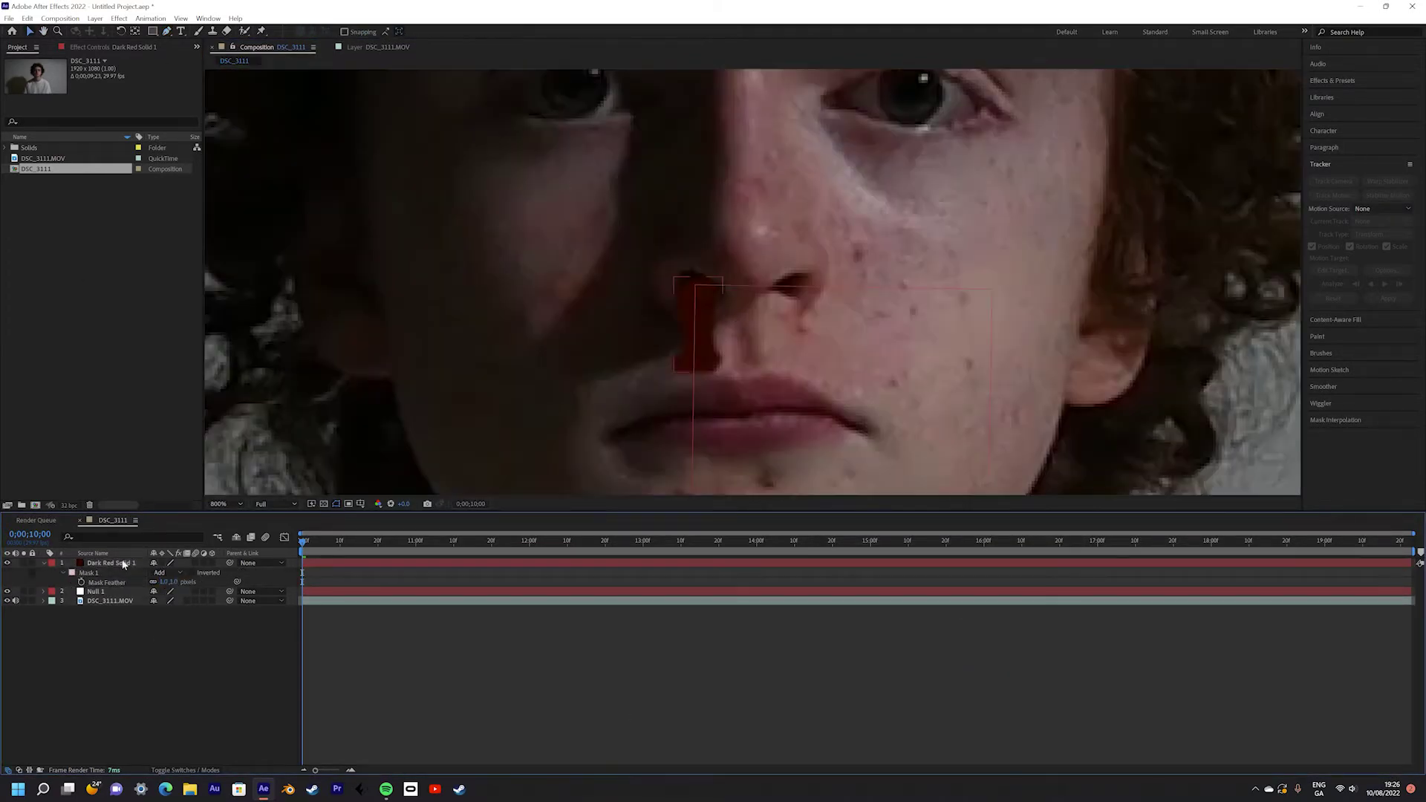
{"action": "scroll", "coordinate": [775, 288], "scroll_direction": "up", "scroll_amount": 1}
{"action": "left_click", "coordinate": [674, 387]}
{"action": "left_click_drag", "start_coordinate": [661, 272], "coordinate": [653, 89]}
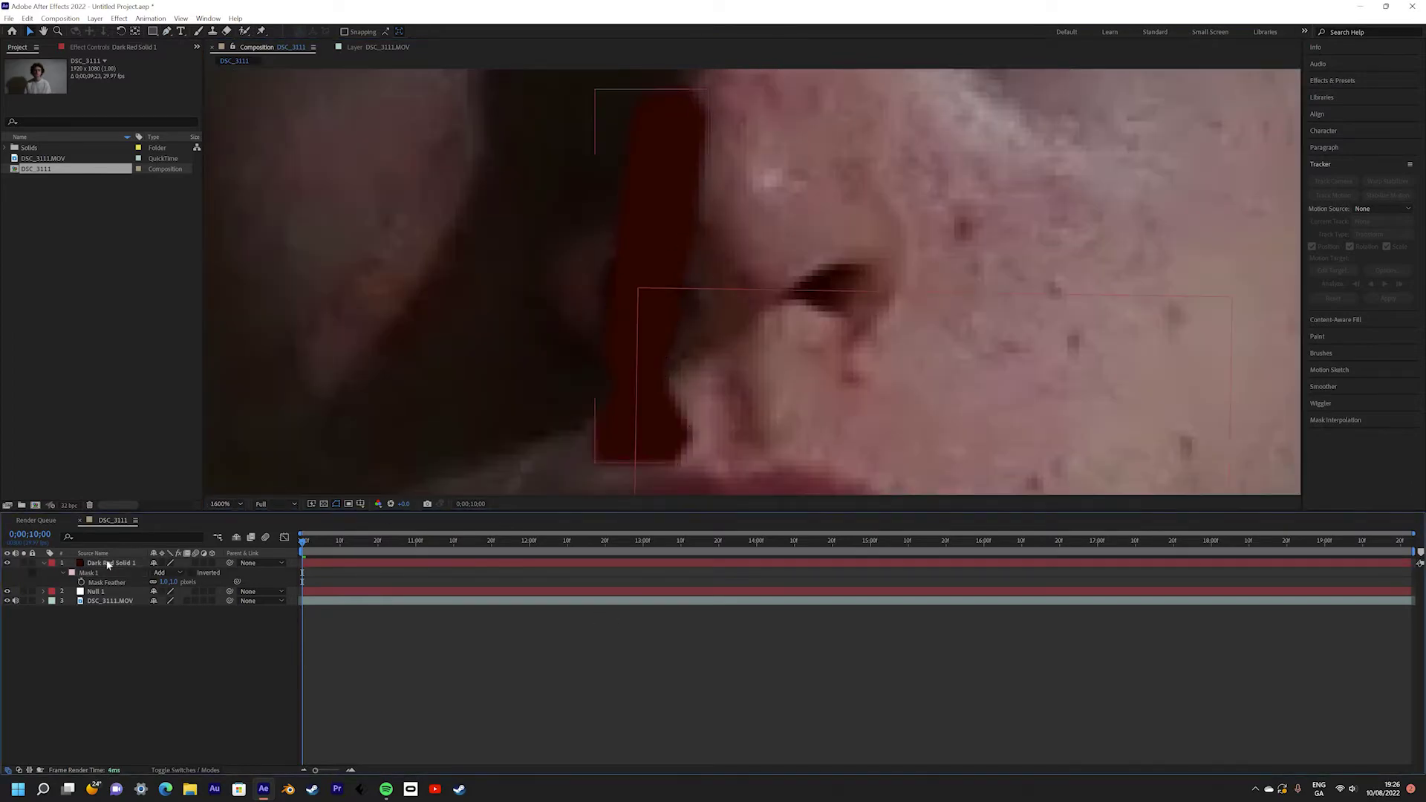
Keyframe the mask path, then reshape the drip at 0;00;12;10.
{"action": "scroll", "coordinate": [713, 314], "scroll_direction": "down", "scroll_amount": 2}
{"action": "scroll", "coordinate": [713, 314], "scroll_direction": "up", "scroll_amount": 2}
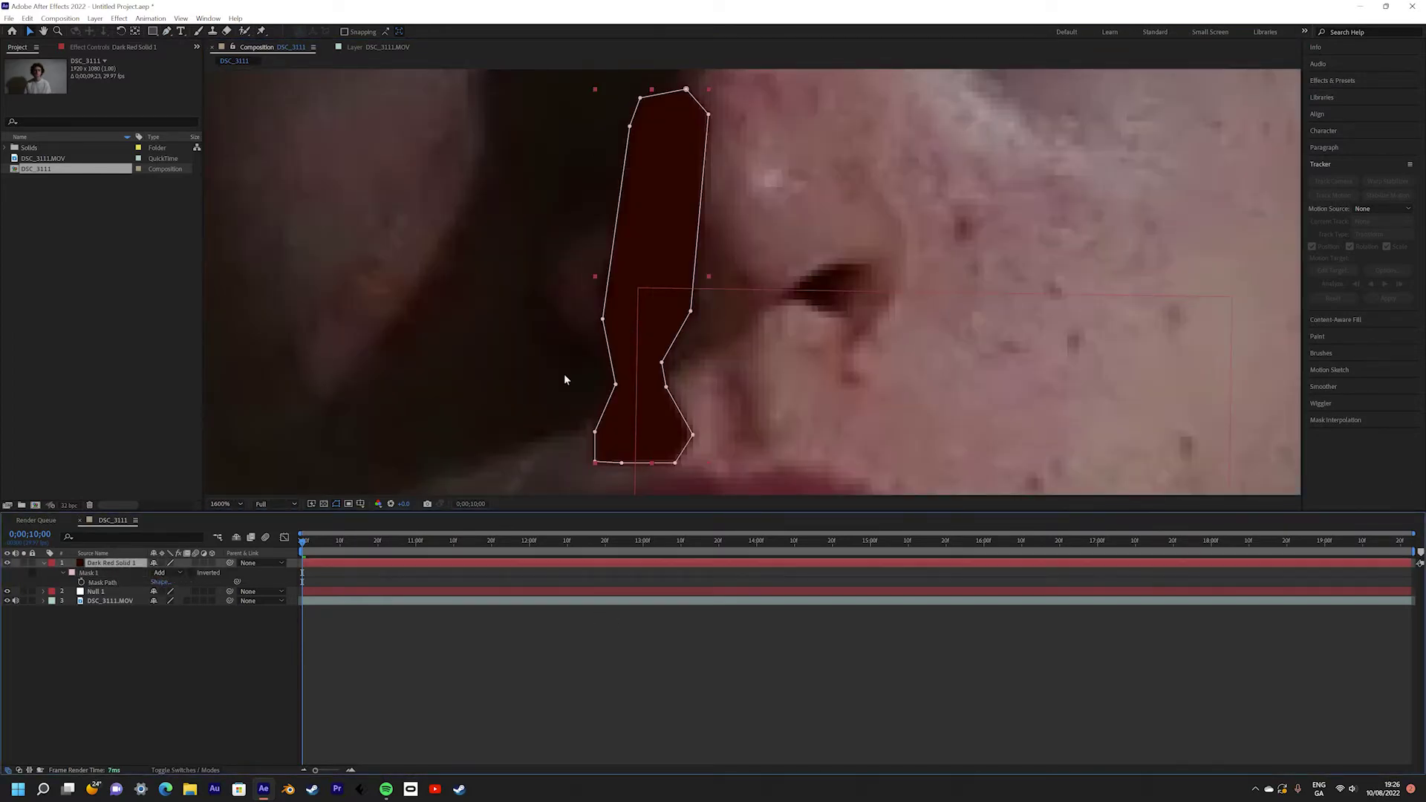
{"action": "scroll", "coordinate": [565, 379], "scroll_direction": "down", "scroll_amount": 1}
{"action": "key", "text": "alt+m"}
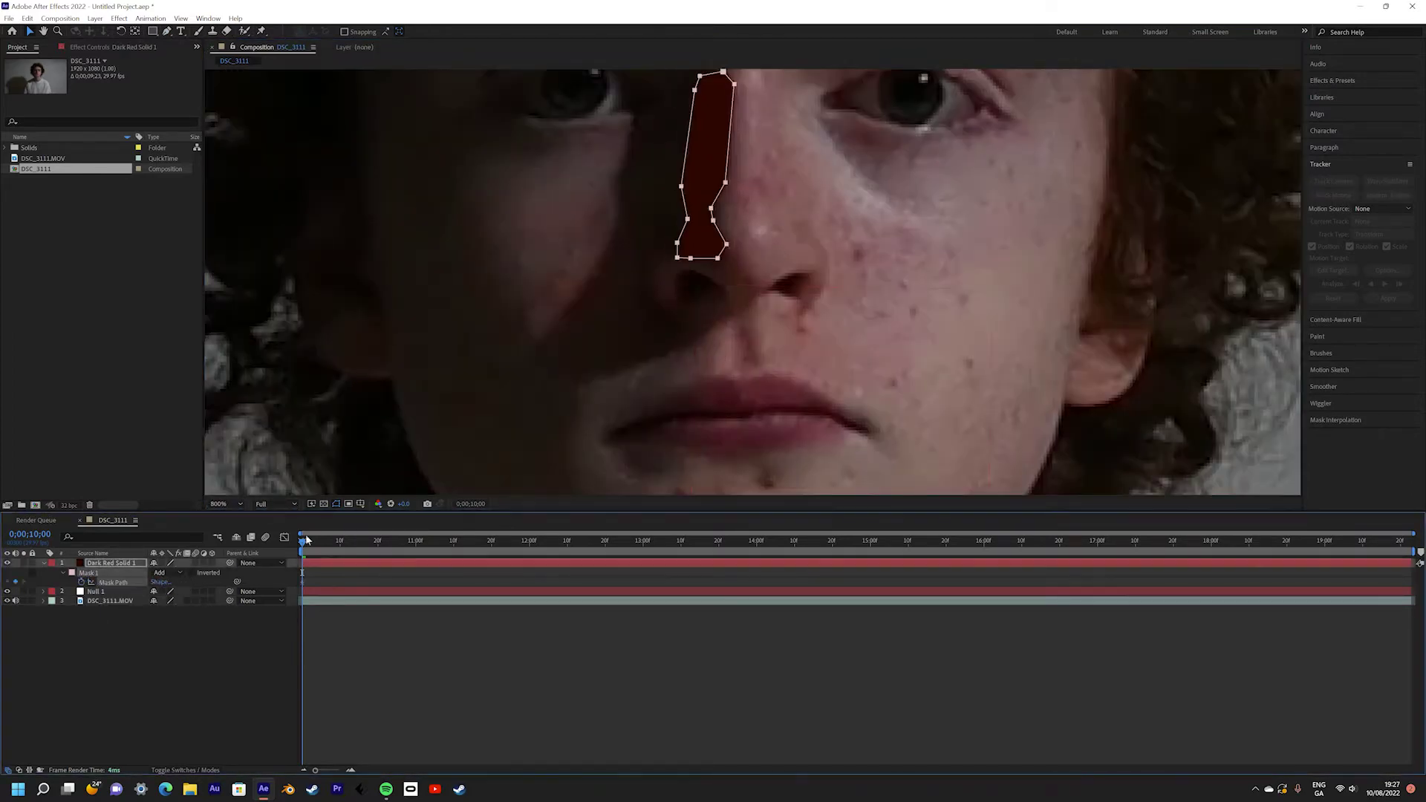
{"action": "left_click_drag", "start_coordinate": [306, 536], "coordinate": [566, 538]}
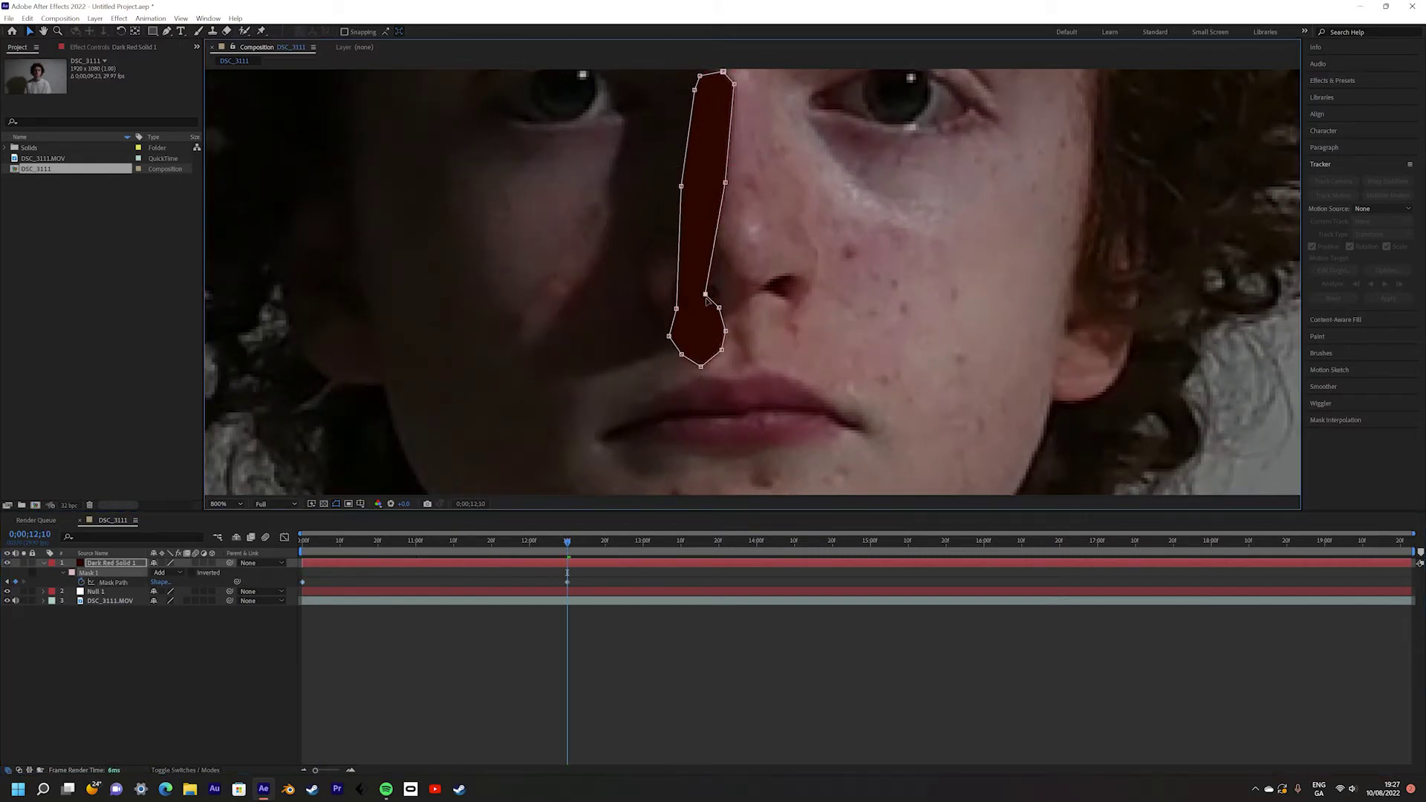
{"action": "double_click", "coordinate": [667, 279]}
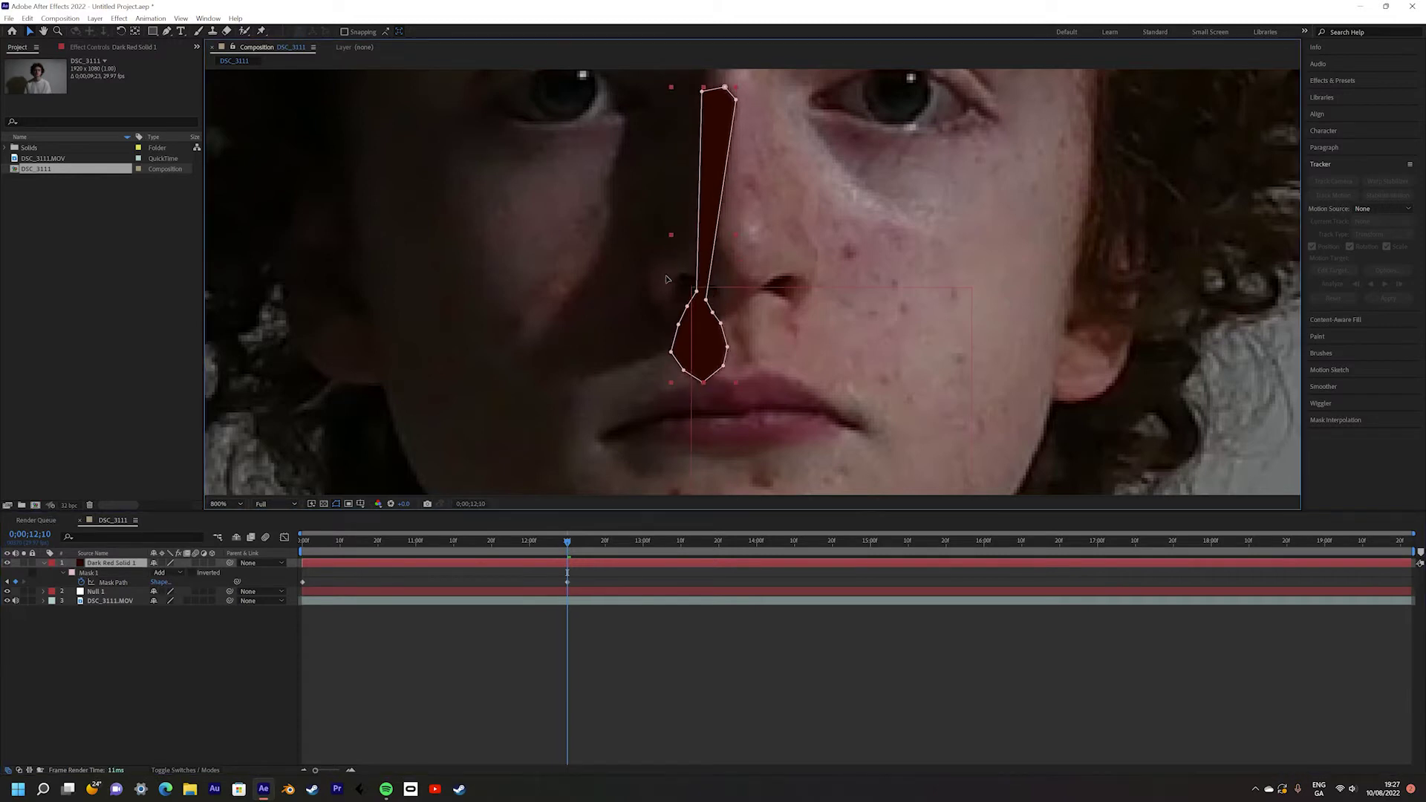
{"action": "left_click", "coordinate": [721, 368]}
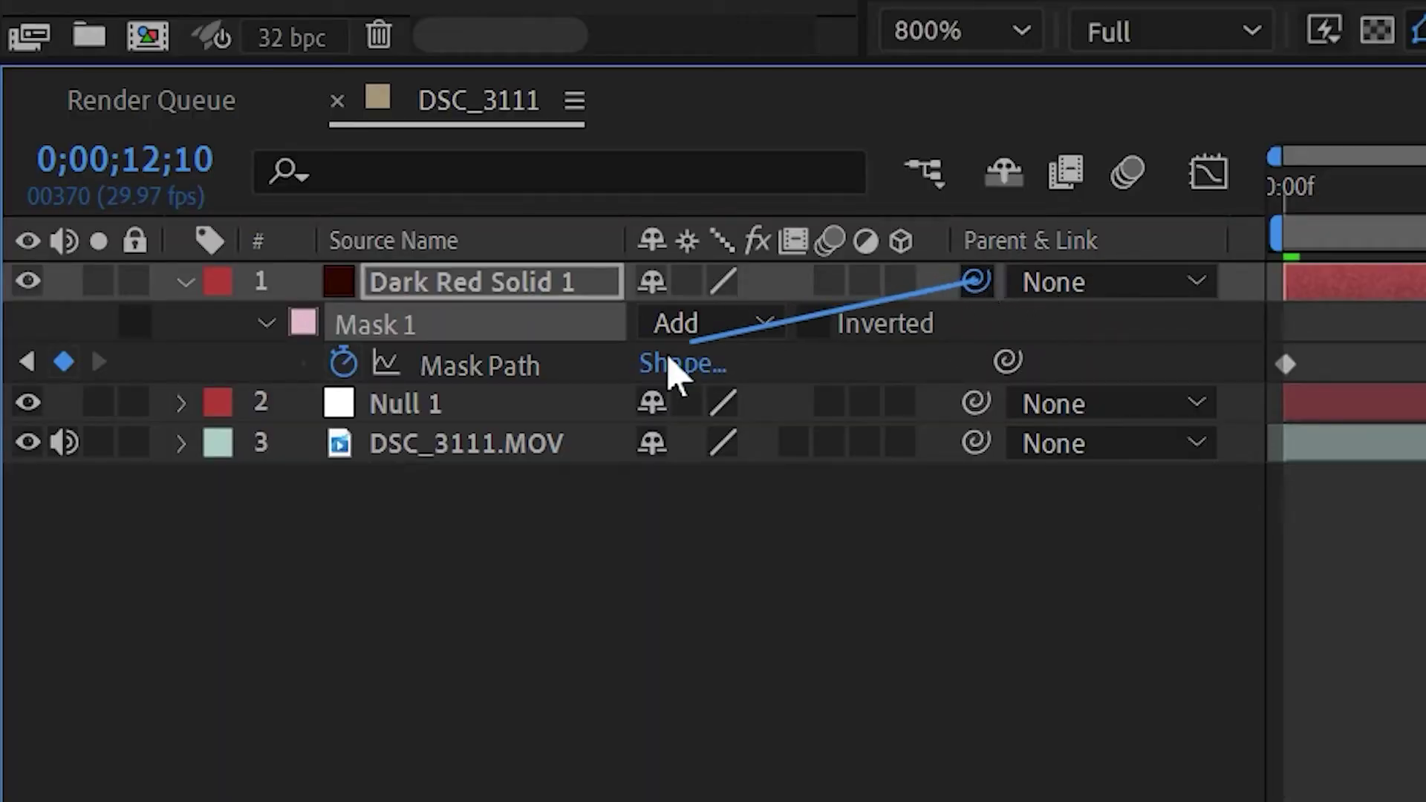
Parent Dark Red Solid 1 to Null 1 and return to the clip start.
{"action": "left_click_drag", "start_coordinate": [672, 375], "coordinate": [542, 404]}
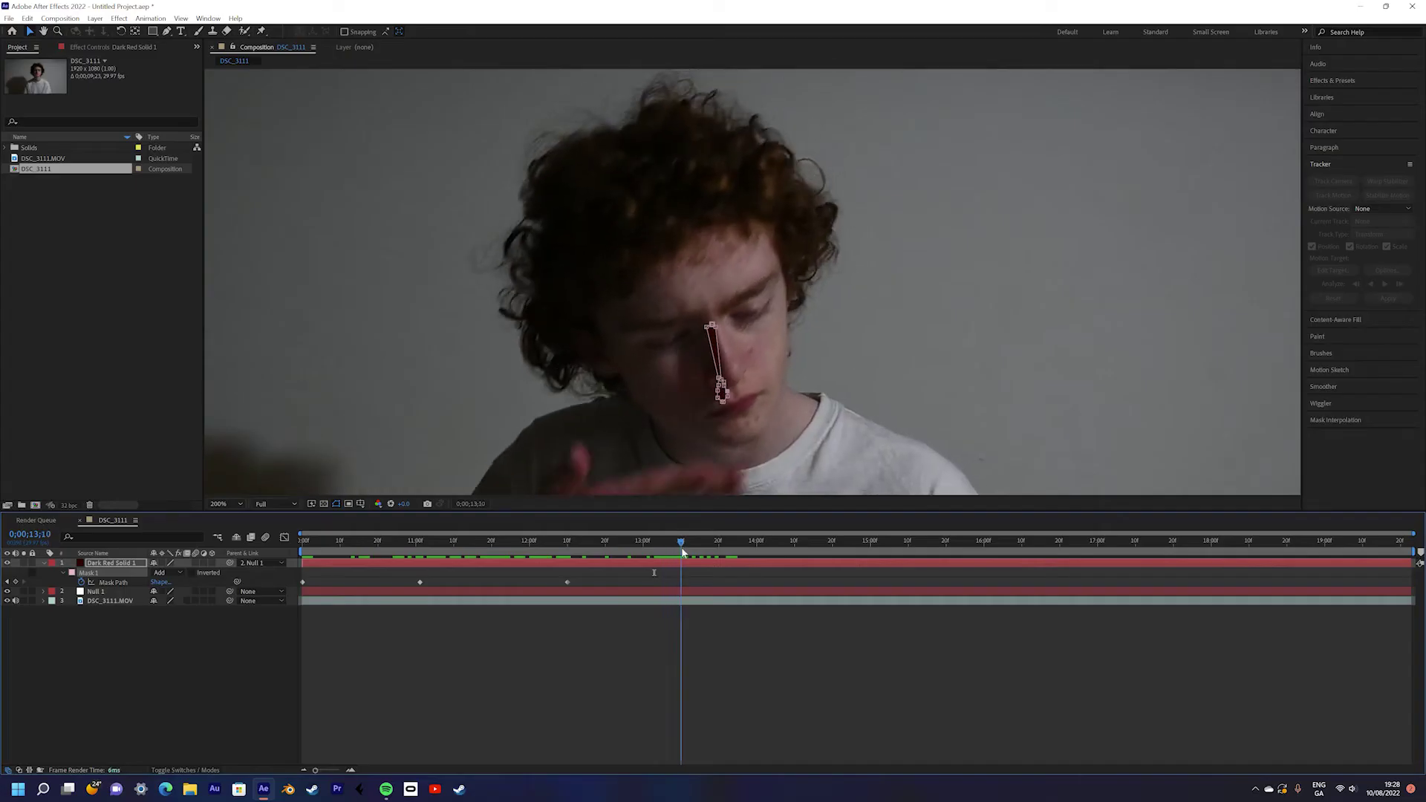
{"action": "left_click_drag", "start_coordinate": [683, 554], "coordinate": [303, 550]}
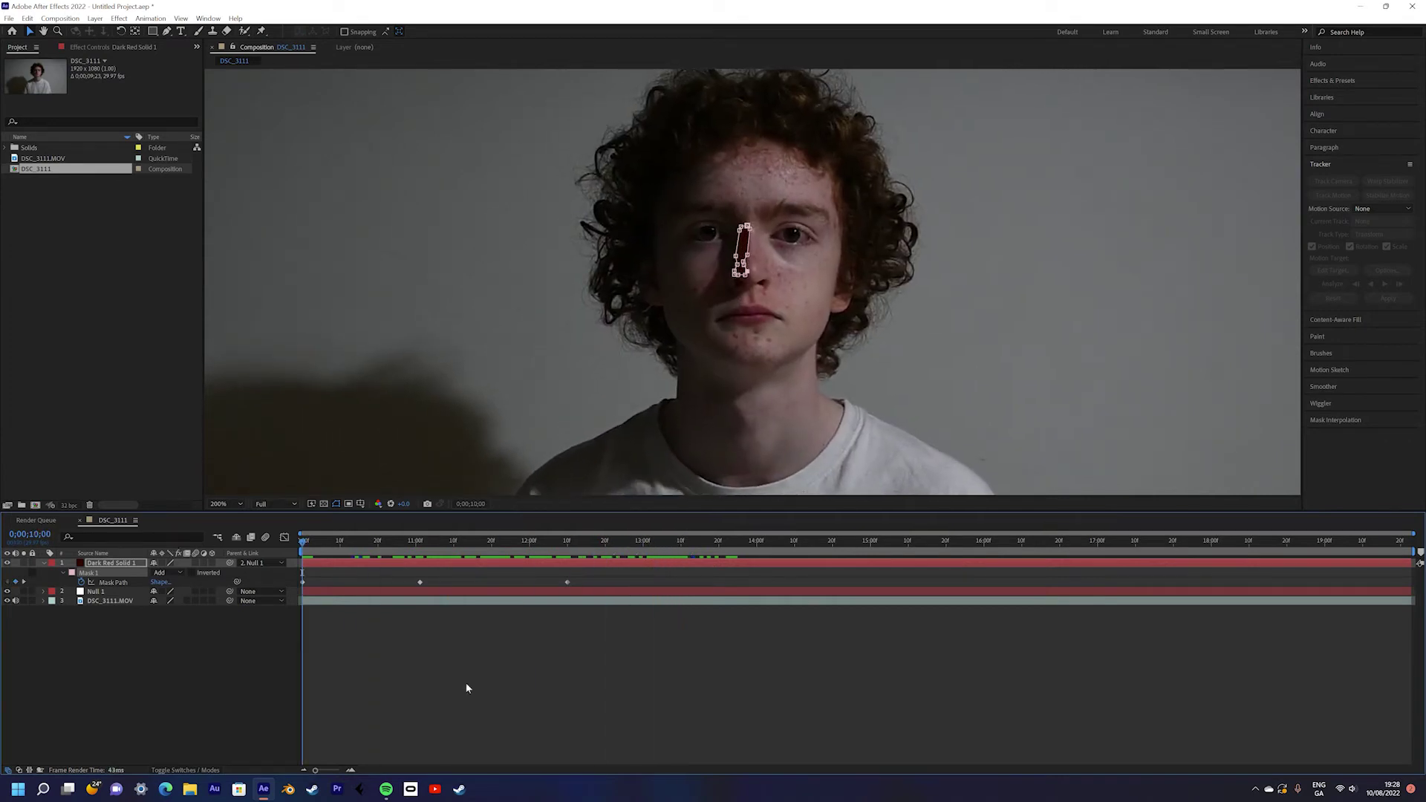
{"action": "left_click", "coordinate": [468, 688]}
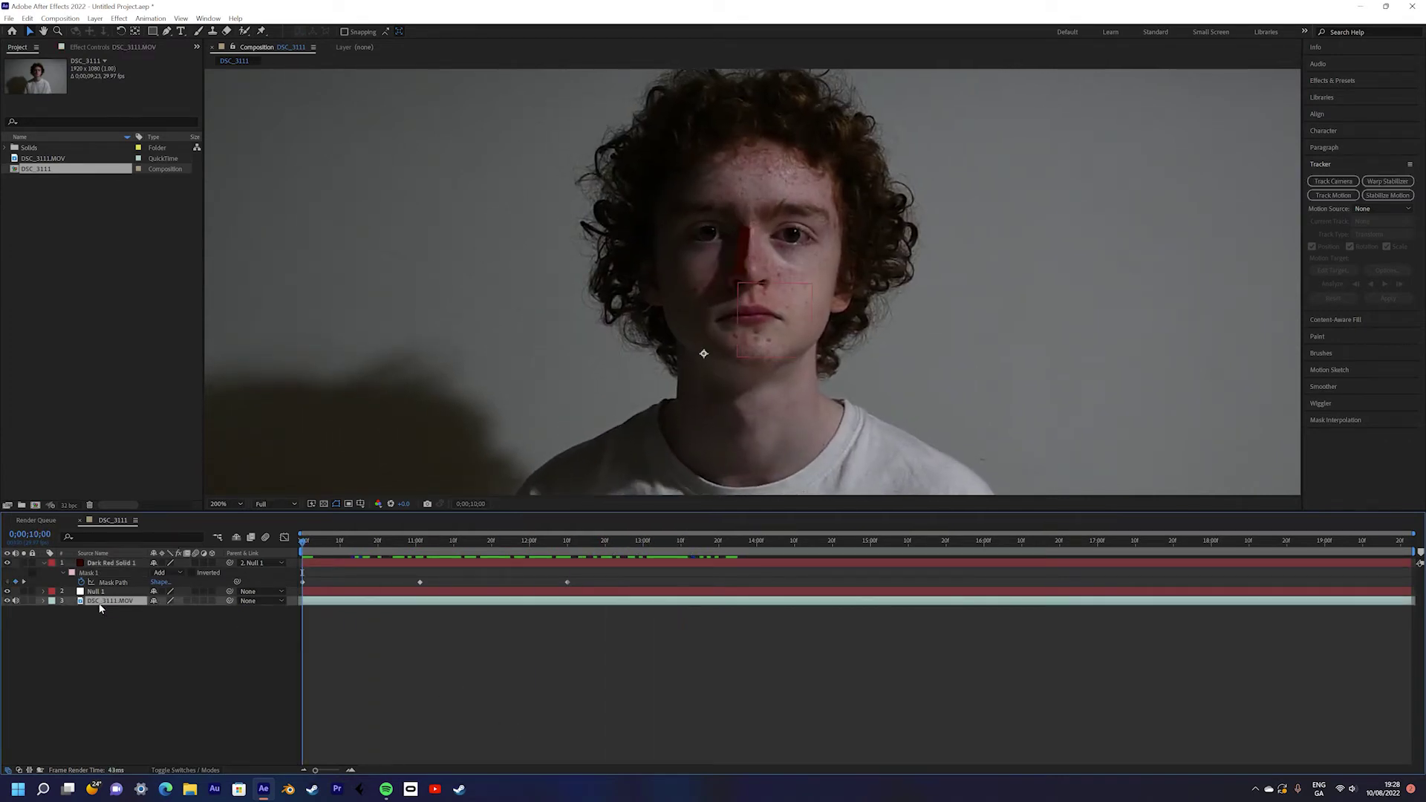
Move the DSC_3111.MOV copy to the top and open it in the Layer panel, framing the nose.
{"action": "left_click_drag", "start_coordinate": [100, 566], "coordinate": [99, 562]}
{"action": "double_click", "coordinate": [99, 563]}
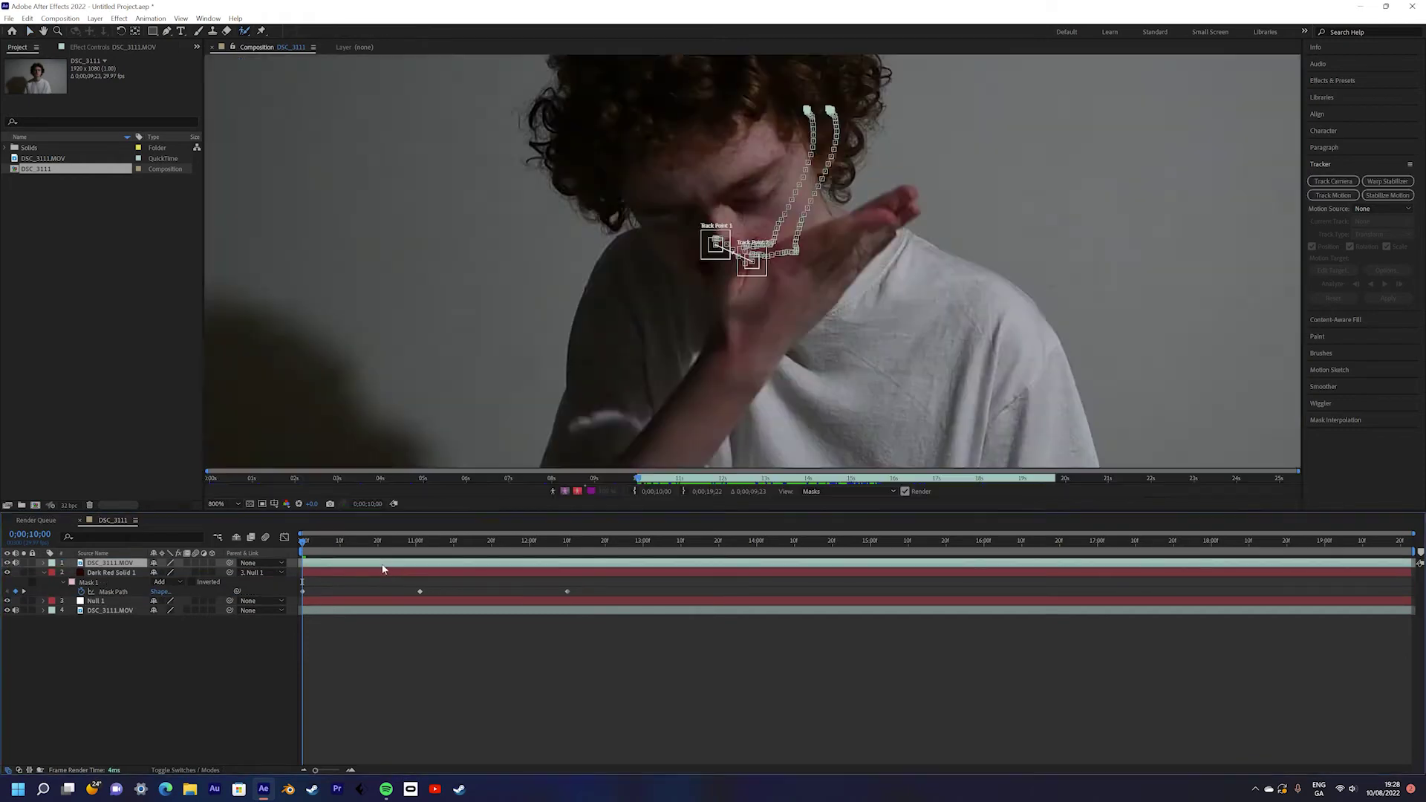
{"action": "left_click_drag", "start_coordinate": [851, 223], "coordinate": [740, 446]}
{"action": "left_click_drag", "start_coordinate": [743, 223], "coordinate": [659, 383]}
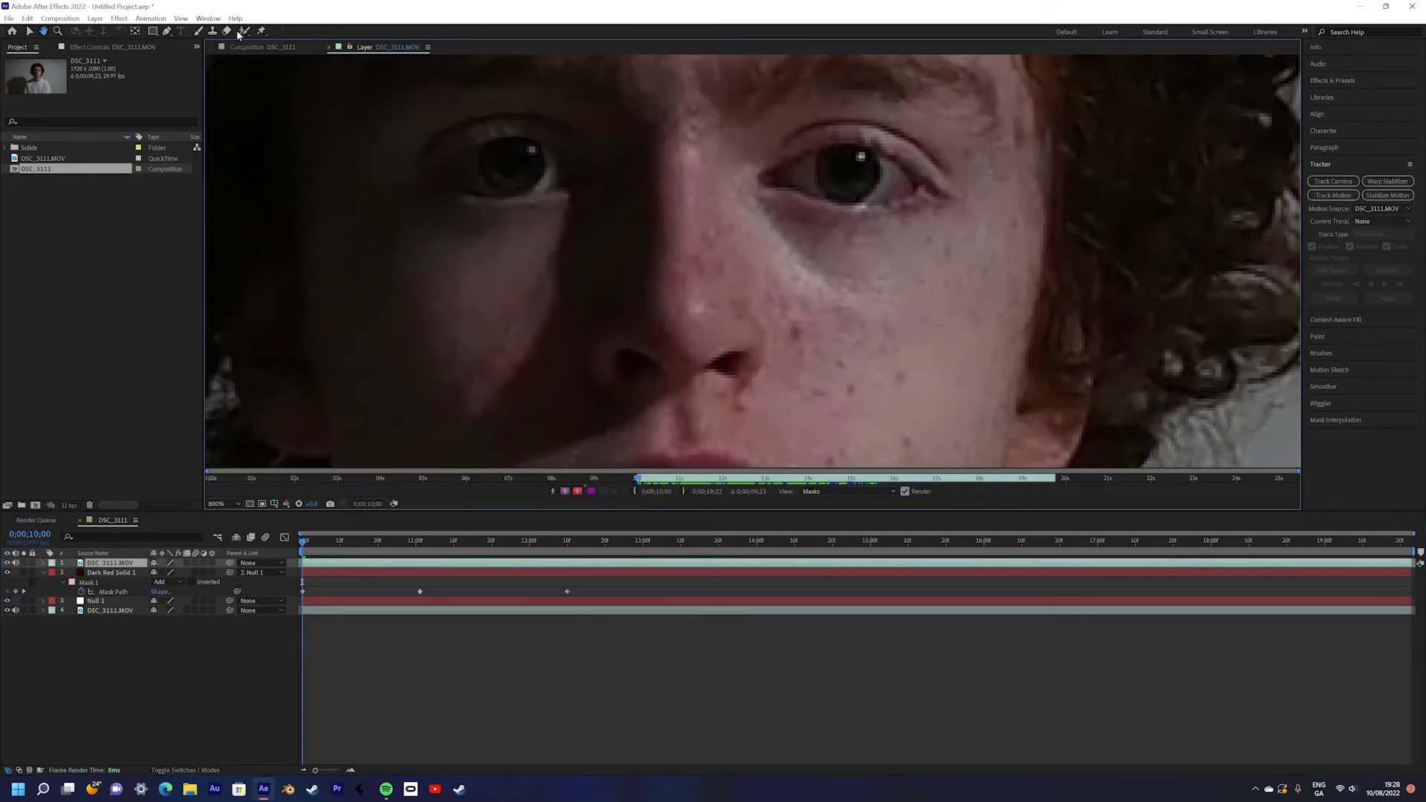
Roto Brush the nose, check the outline at 0;00;12;04, and freeze the matte.
{"action": "left_click_drag", "start_coordinate": [674, 331], "coordinate": [668, 325]}
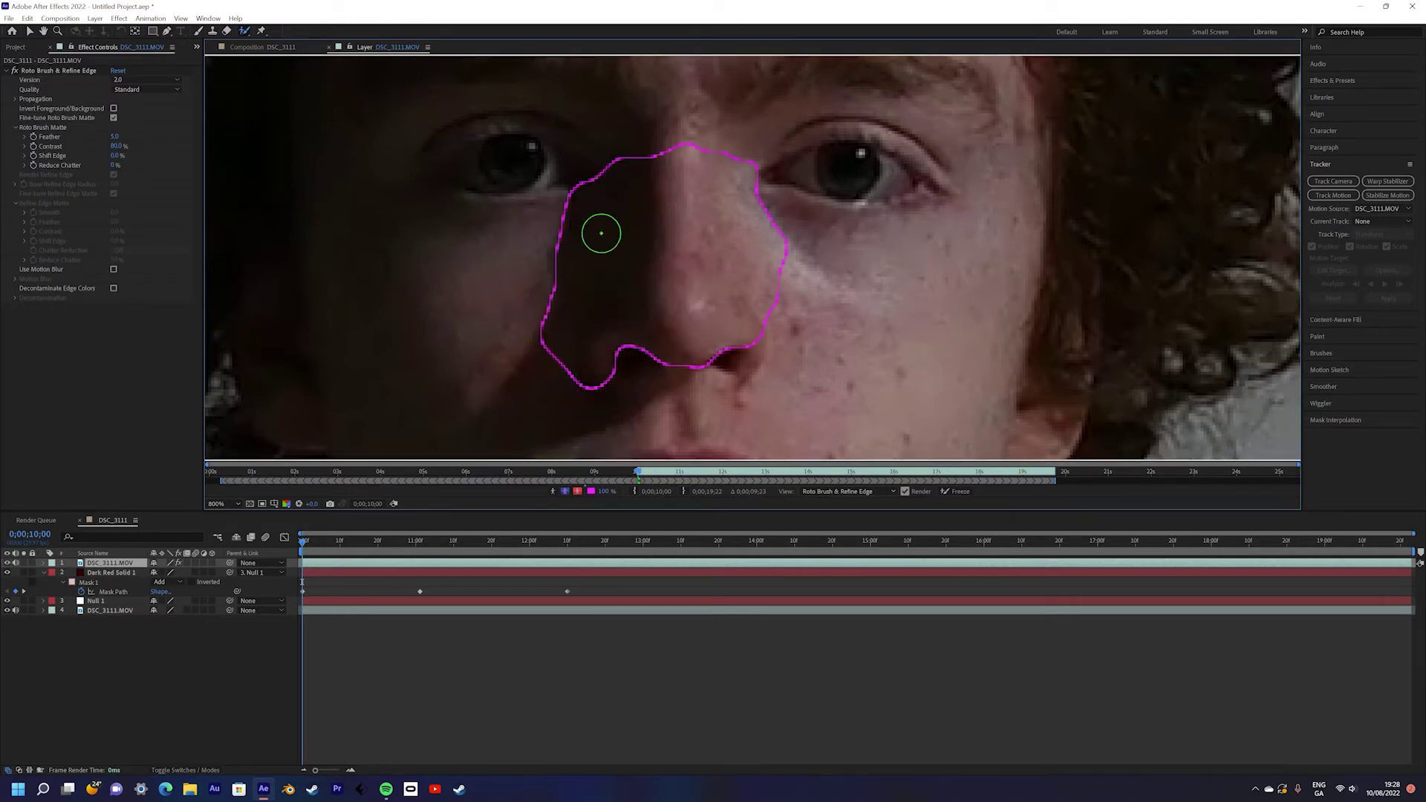
{"action": "left_click", "coordinate": [525, 542]}
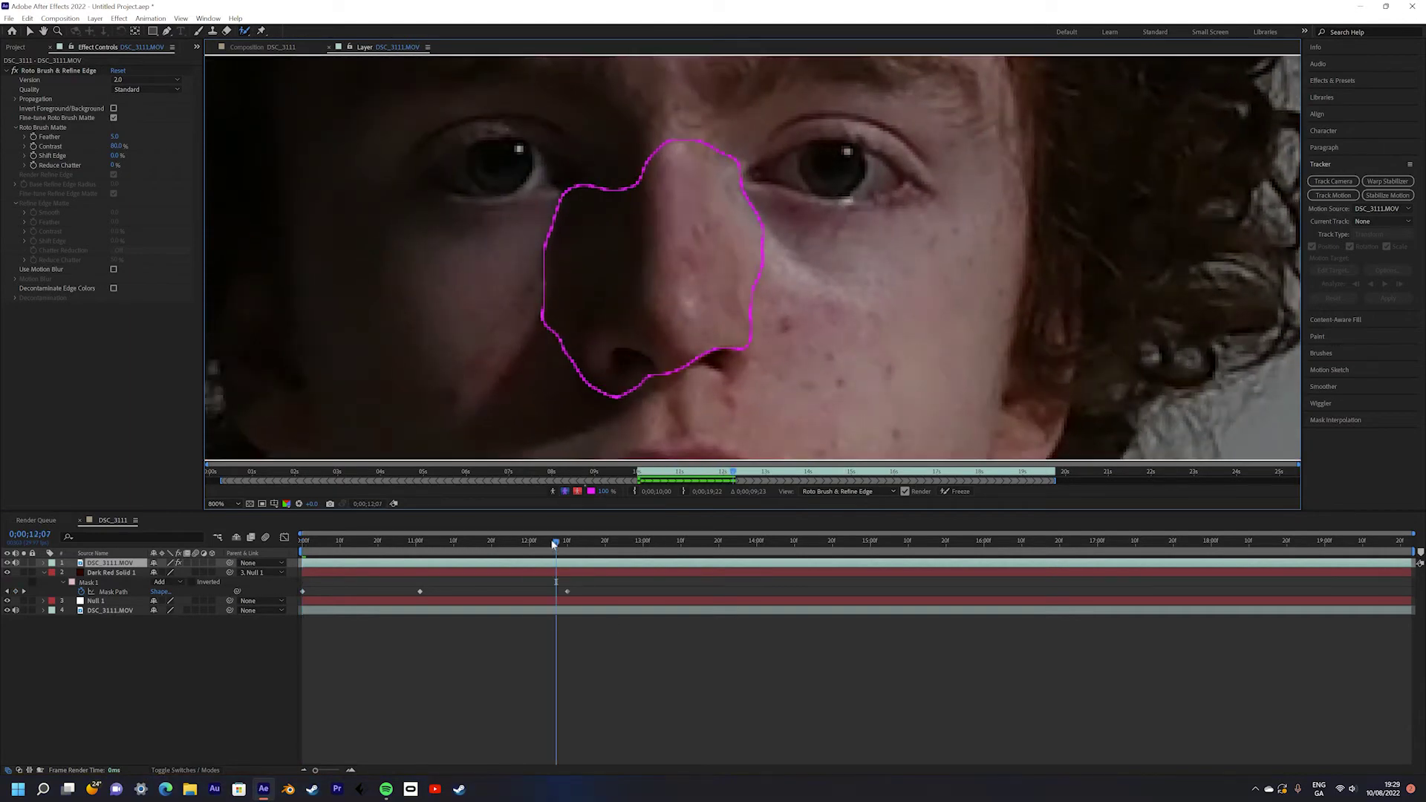
{"action": "left_click_drag", "start_coordinate": [527, 550], "coordinate": [544, 549]}
{"action": "left_click", "coordinate": [643, 467]}
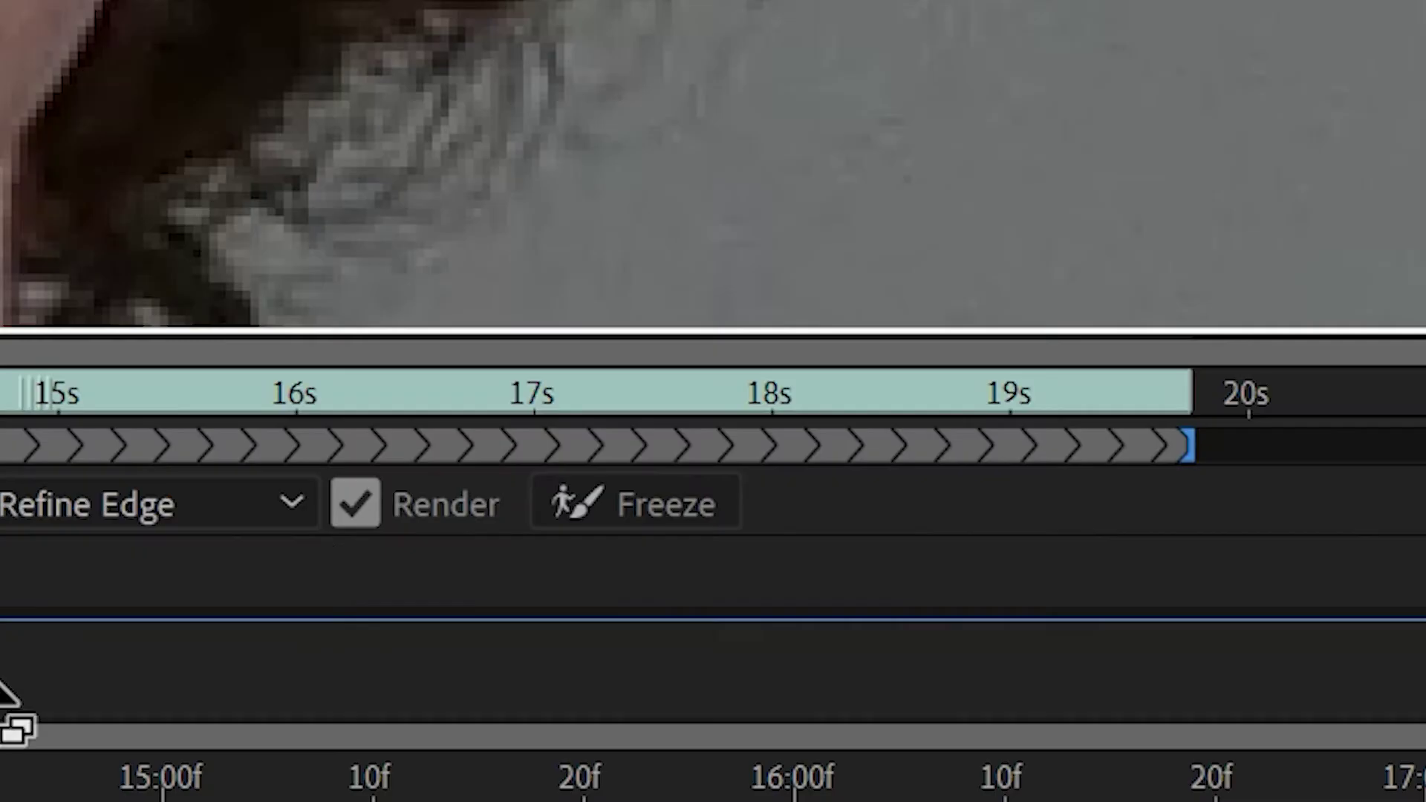
{"action": "left_click", "coordinate": [657, 520]}
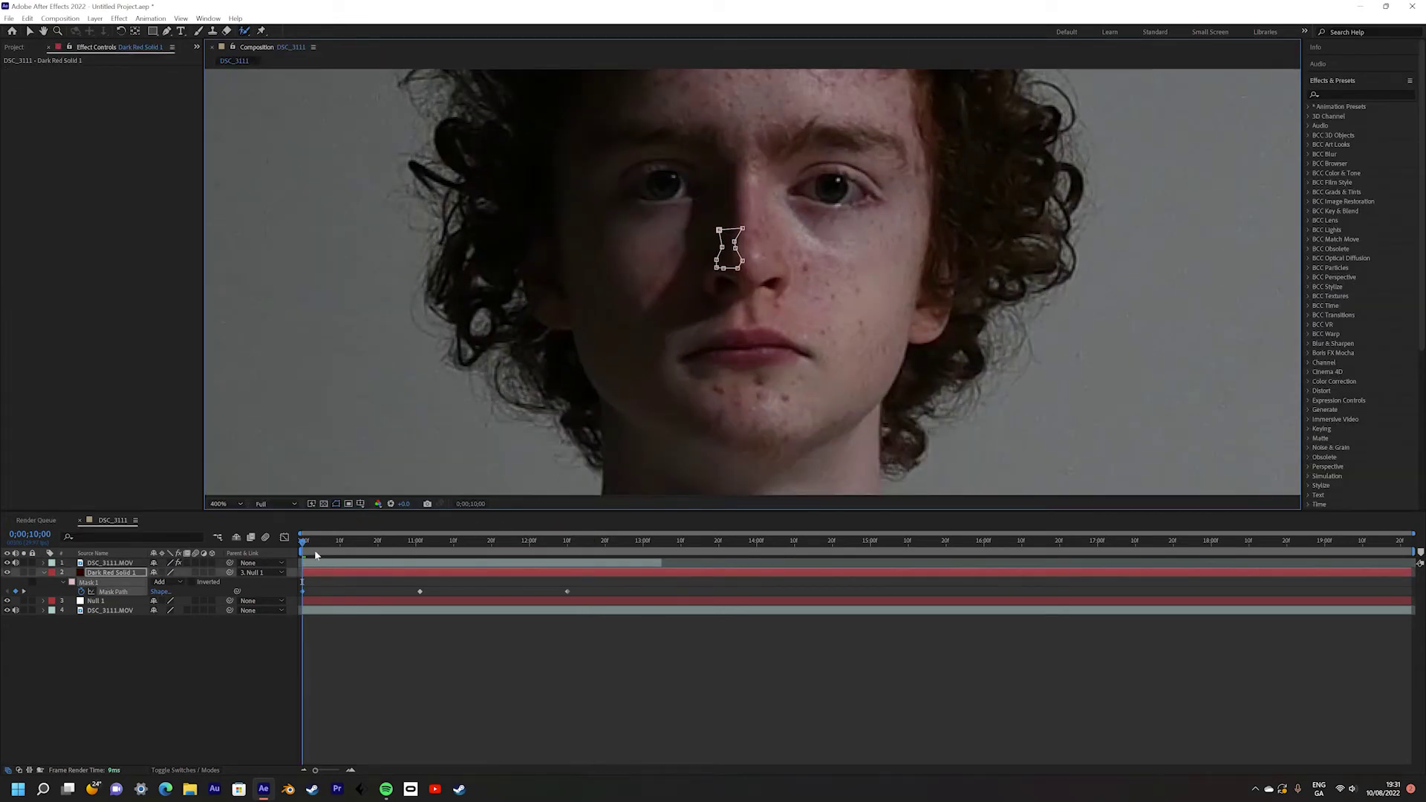
{"action": "left_click_drag", "start_coordinate": [316, 555], "coordinate": [381, 553]}
Pre-compose Dark Red Solid 1 into its own composition.
{"action": "left_click_drag", "start_coordinate": [487, 563], "coordinate": [517, 566]}
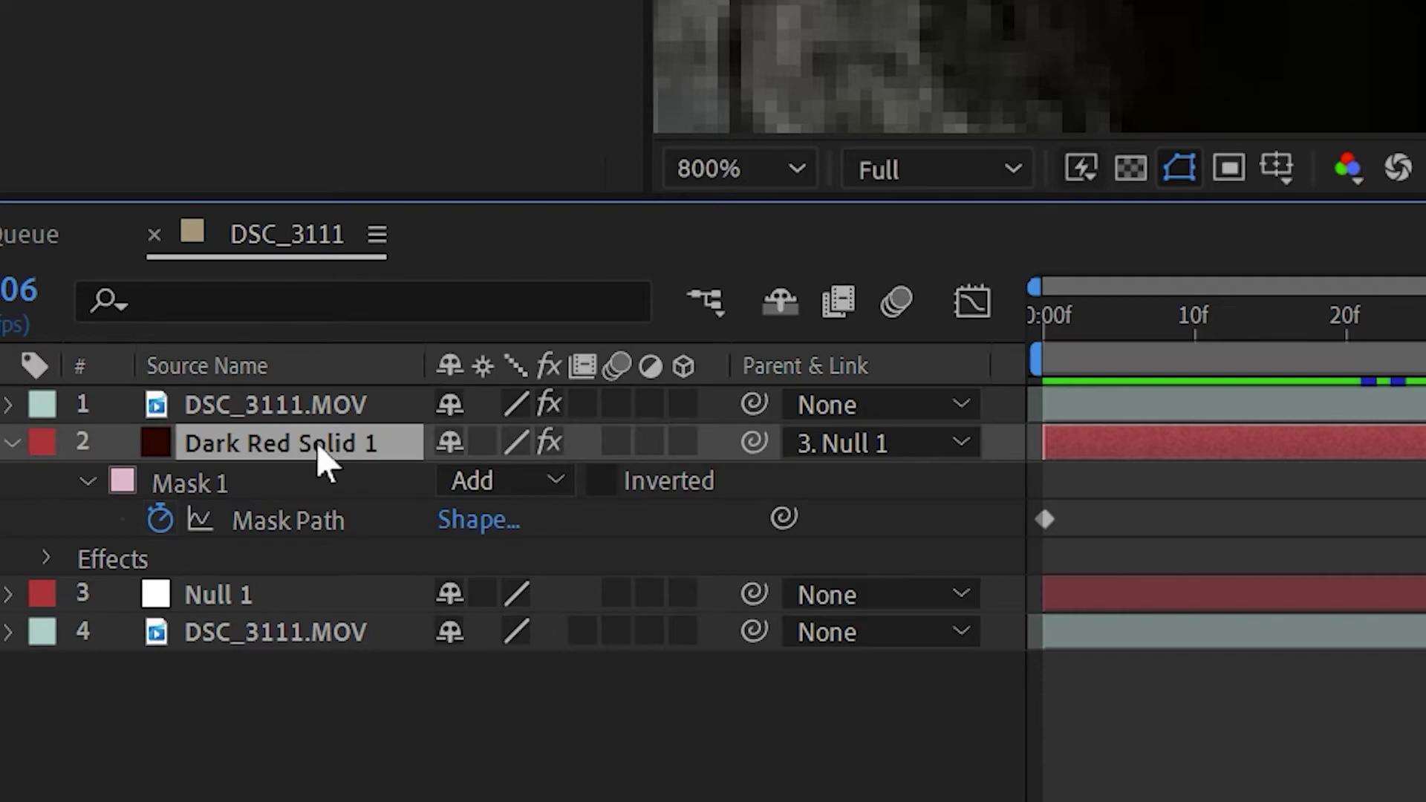
{"action": "right_click", "coordinate": [325, 461]}
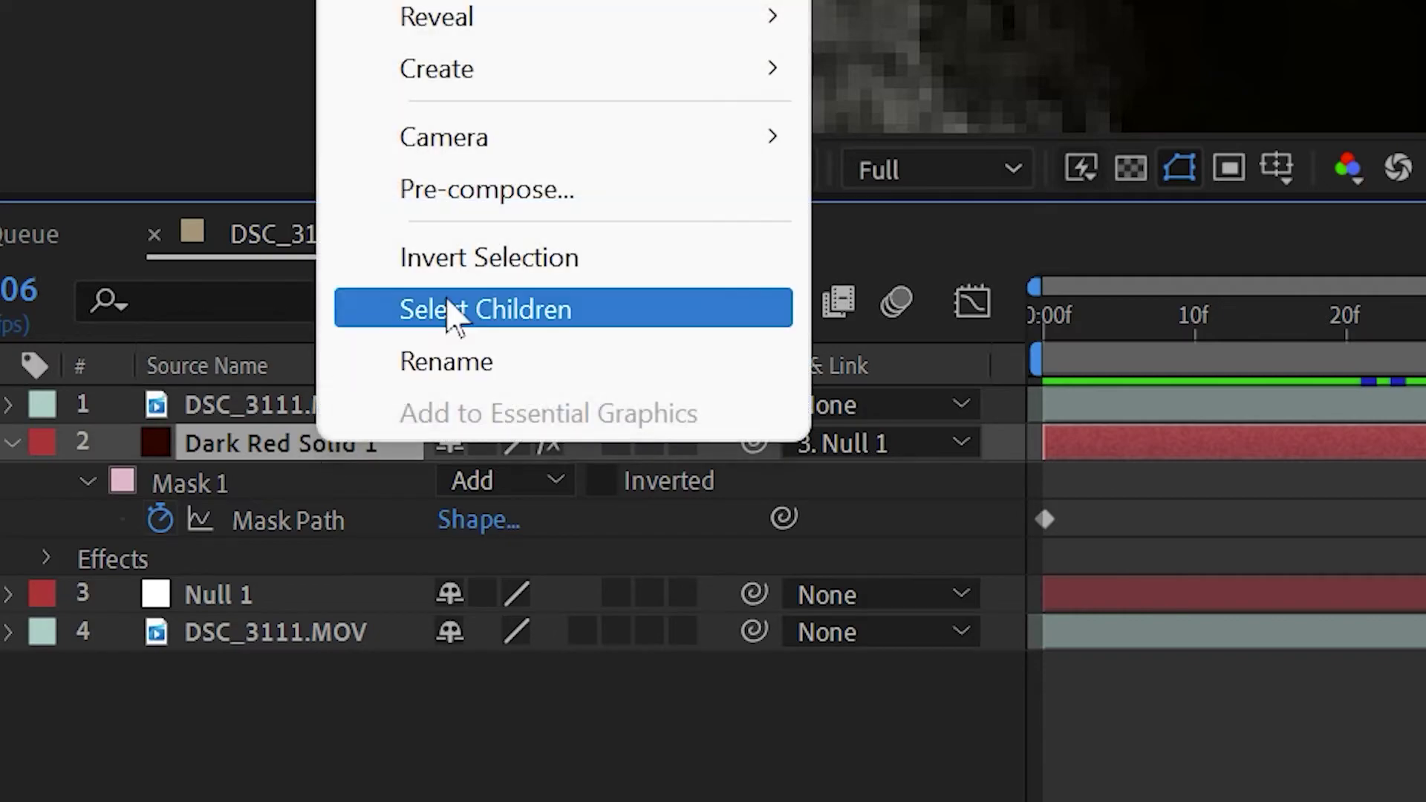
{"action": "left_click", "coordinate": [472, 192]}
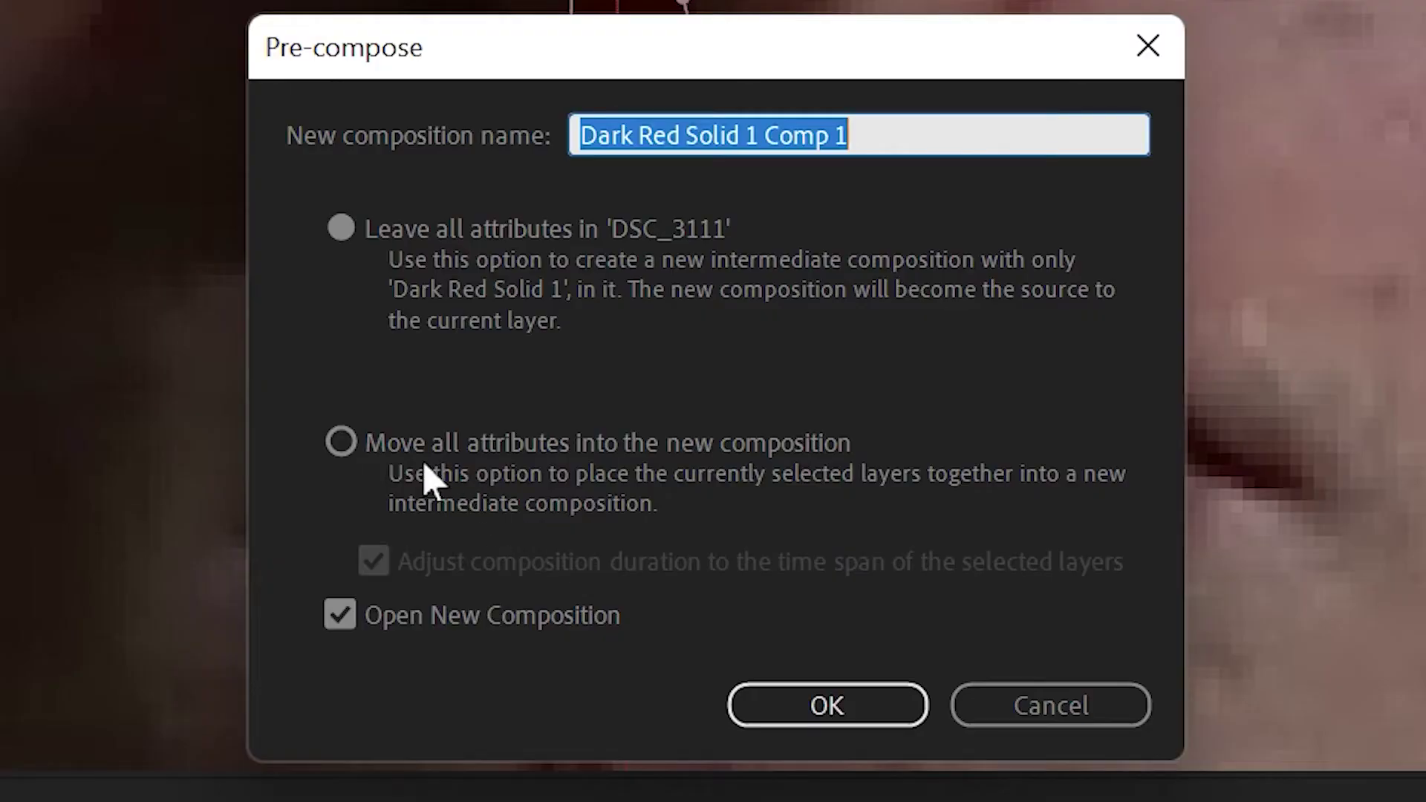
{"action": "left_click", "coordinate": [827, 704]}
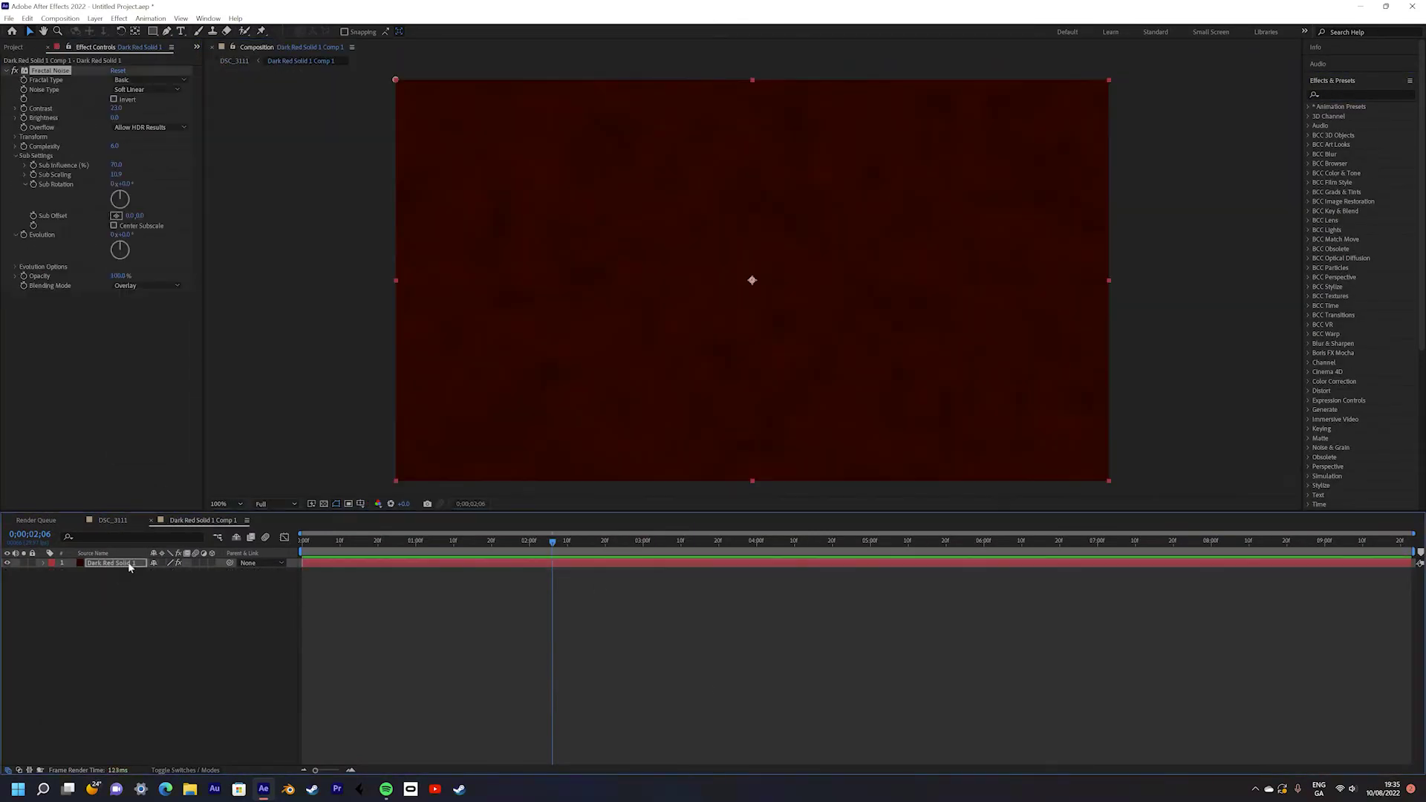
Add Fractal Noise and Curves to the blood comp and review it at 12;15.
{"action": "left_click", "coordinate": [148, 80]}
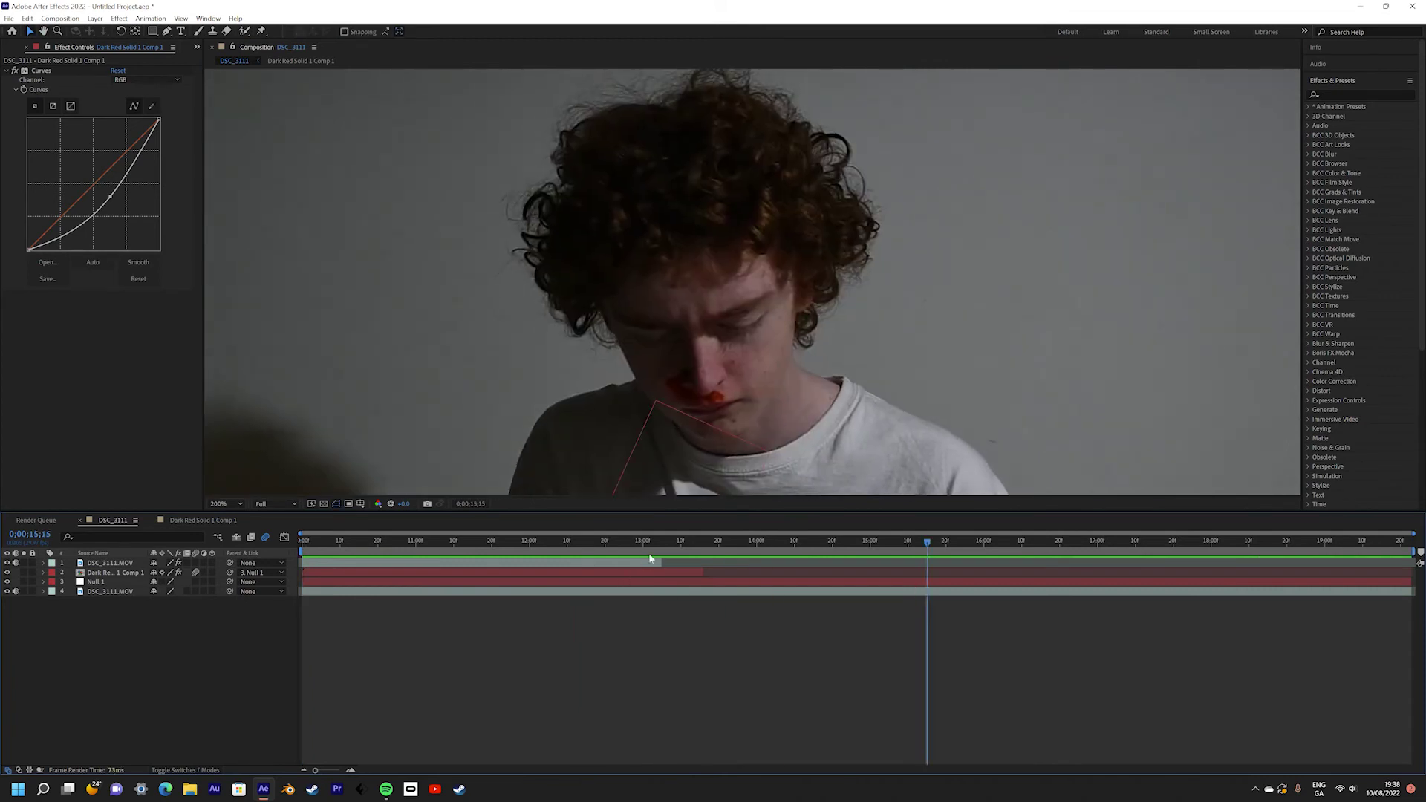
{"action": "left_click_drag", "start_coordinate": [650, 545], "coordinate": [585, 545]}
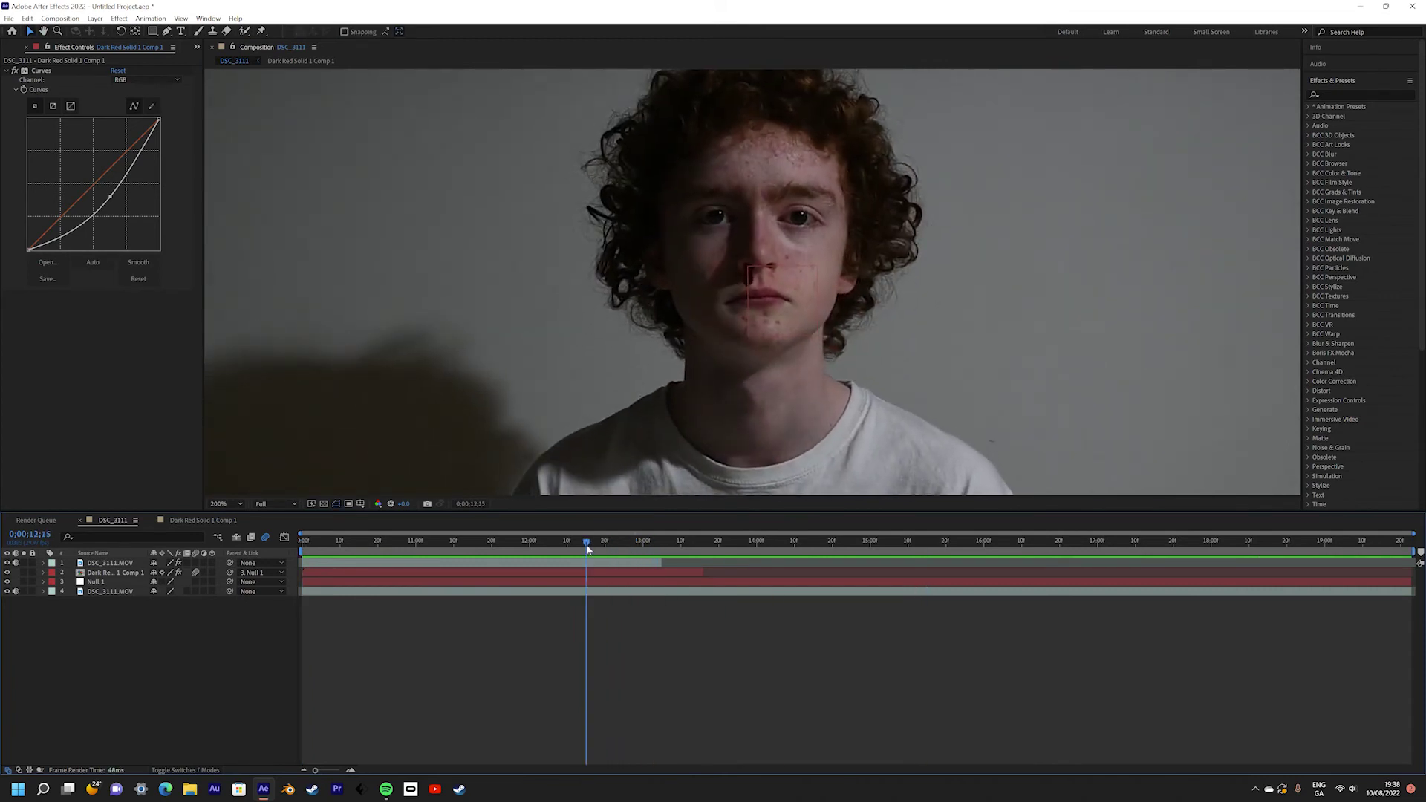
{"action": "scroll", "coordinate": [679, 349], "scroll_direction": "up", "scroll_amount": 3}
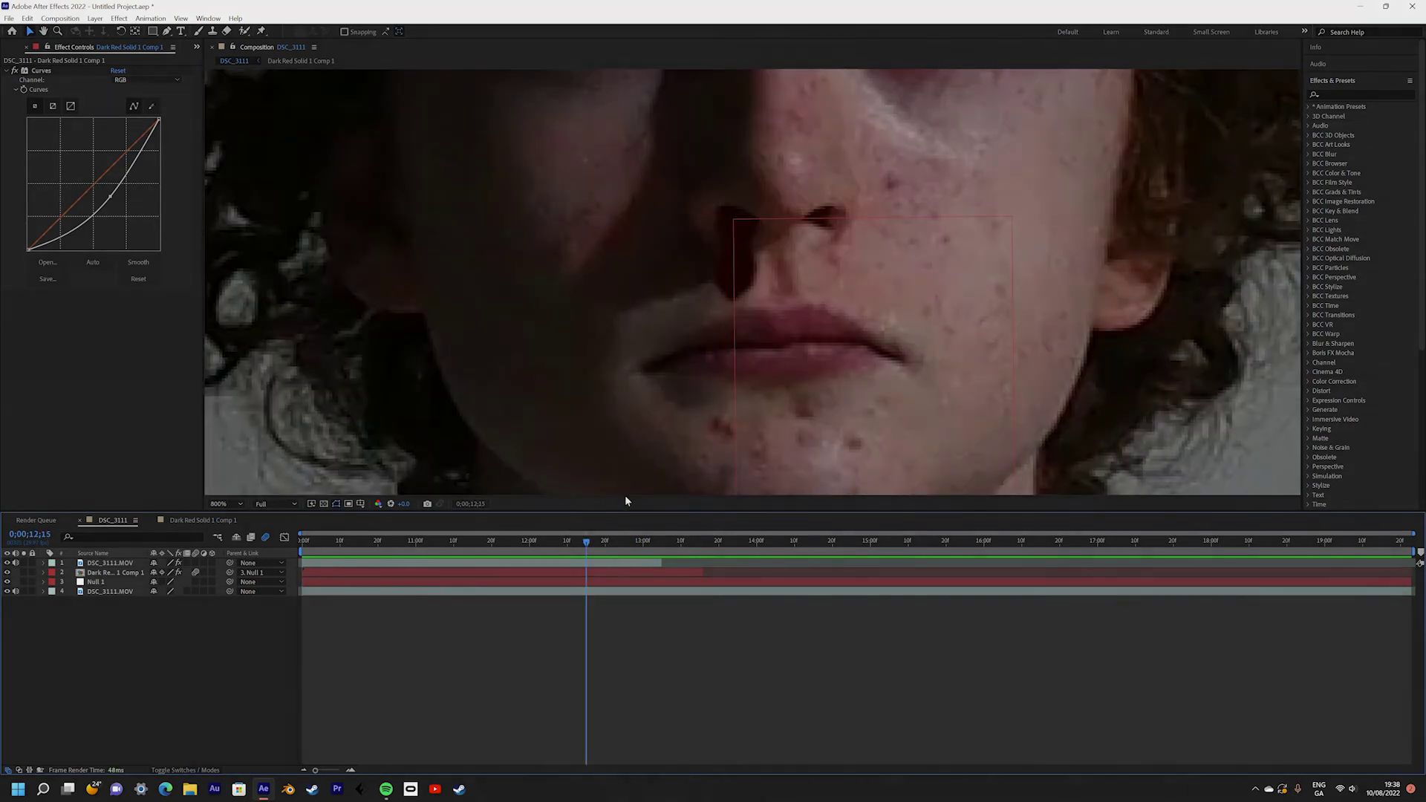